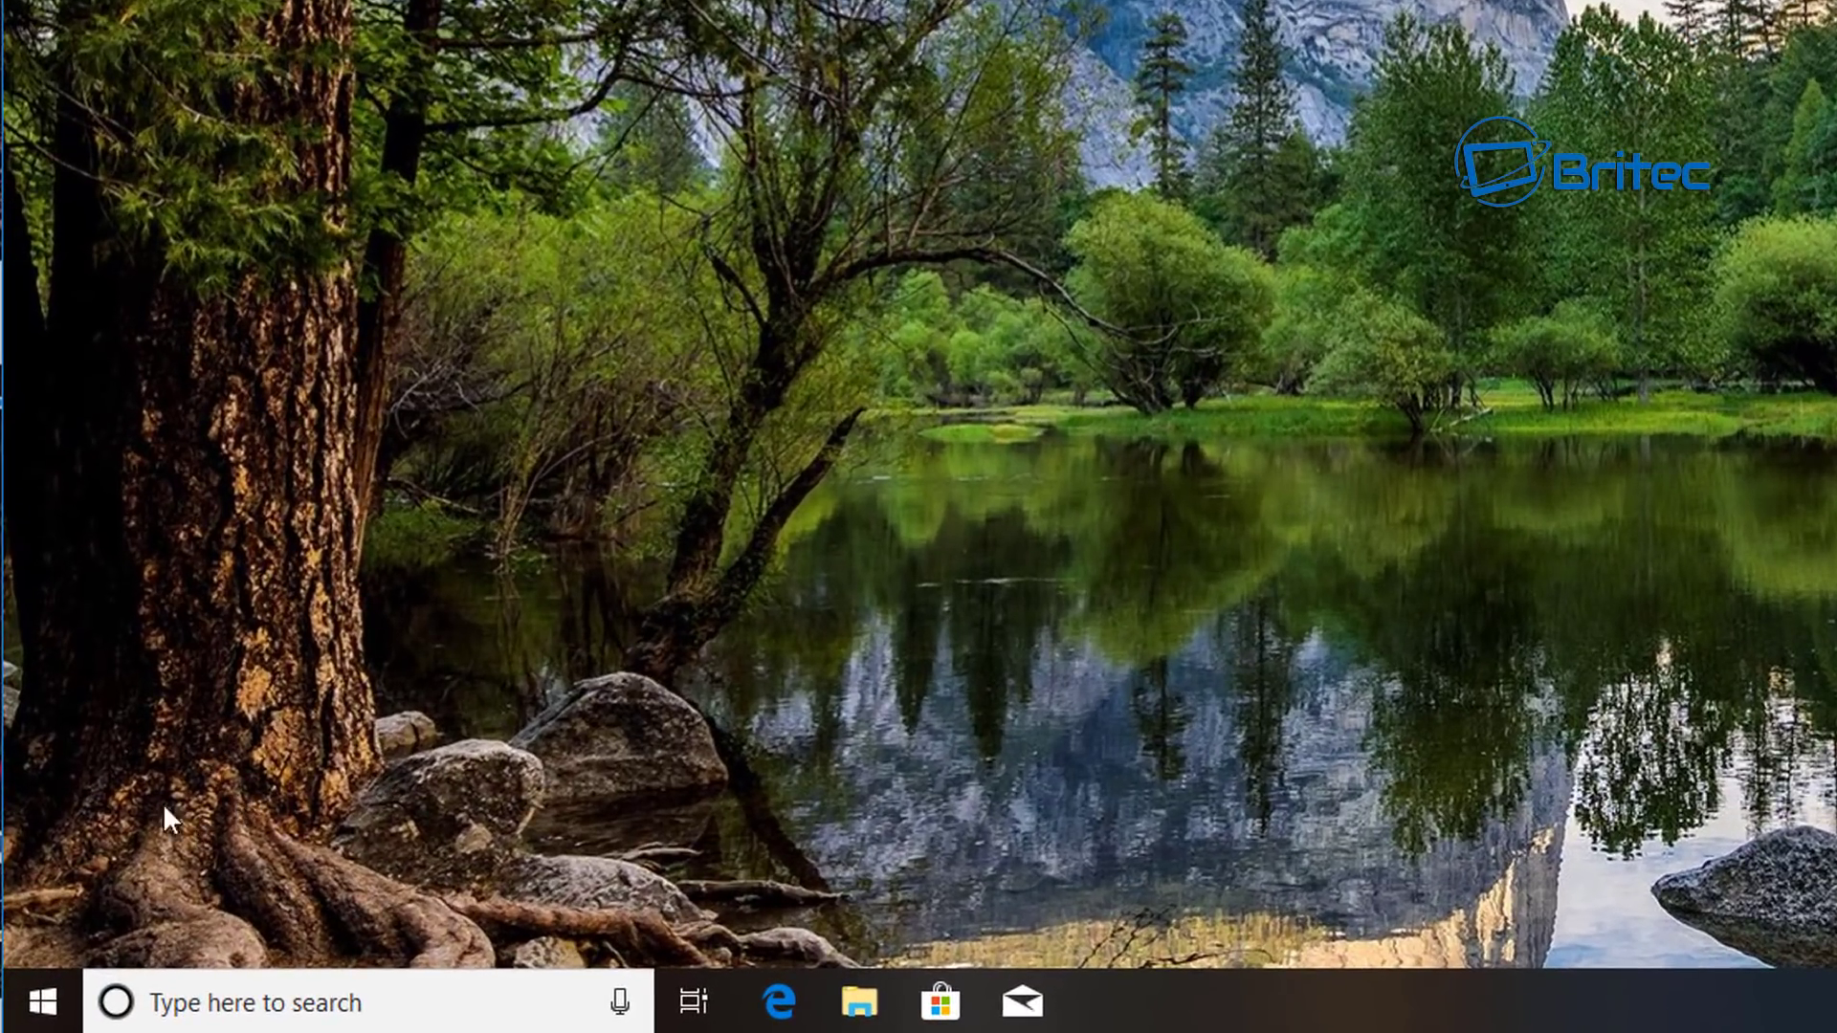
# Open the system information page in Settings from the quick system-tools menu
pyautogui.rightClick(40, 1004)
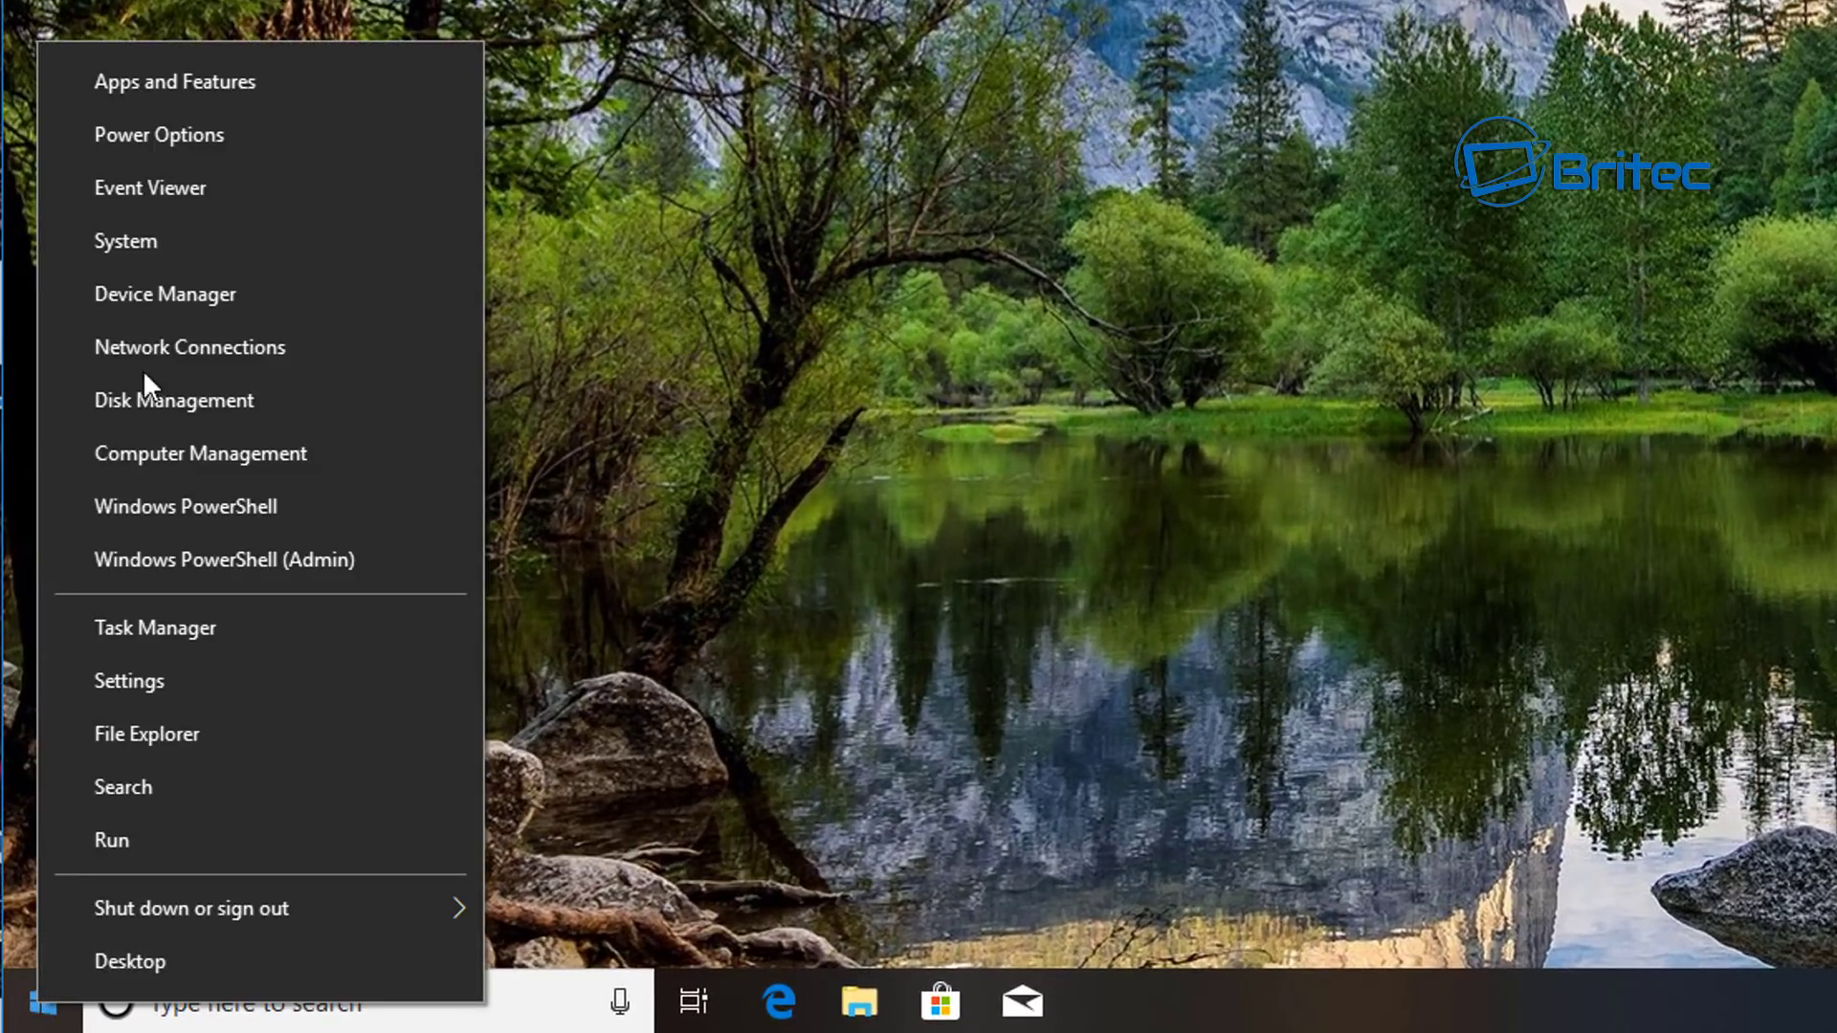
pyautogui.click(176, 240)
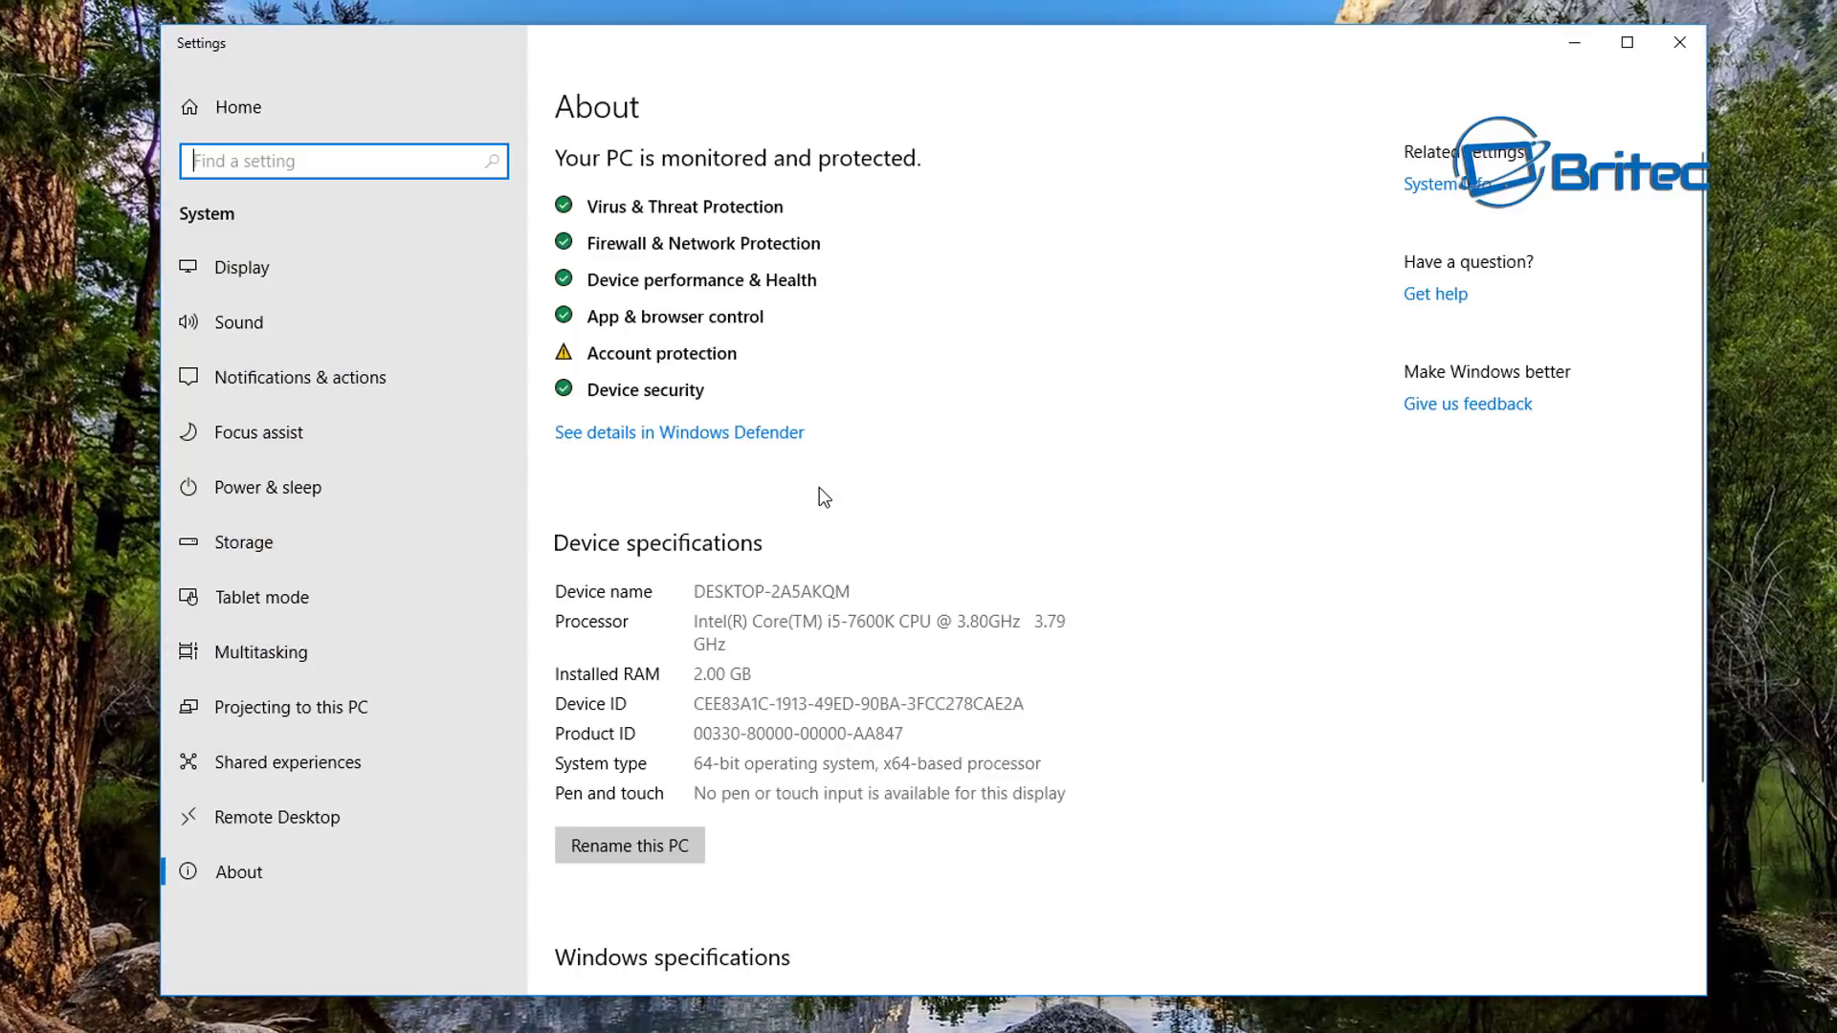
pyautogui.scroll(-5, 819, 488)
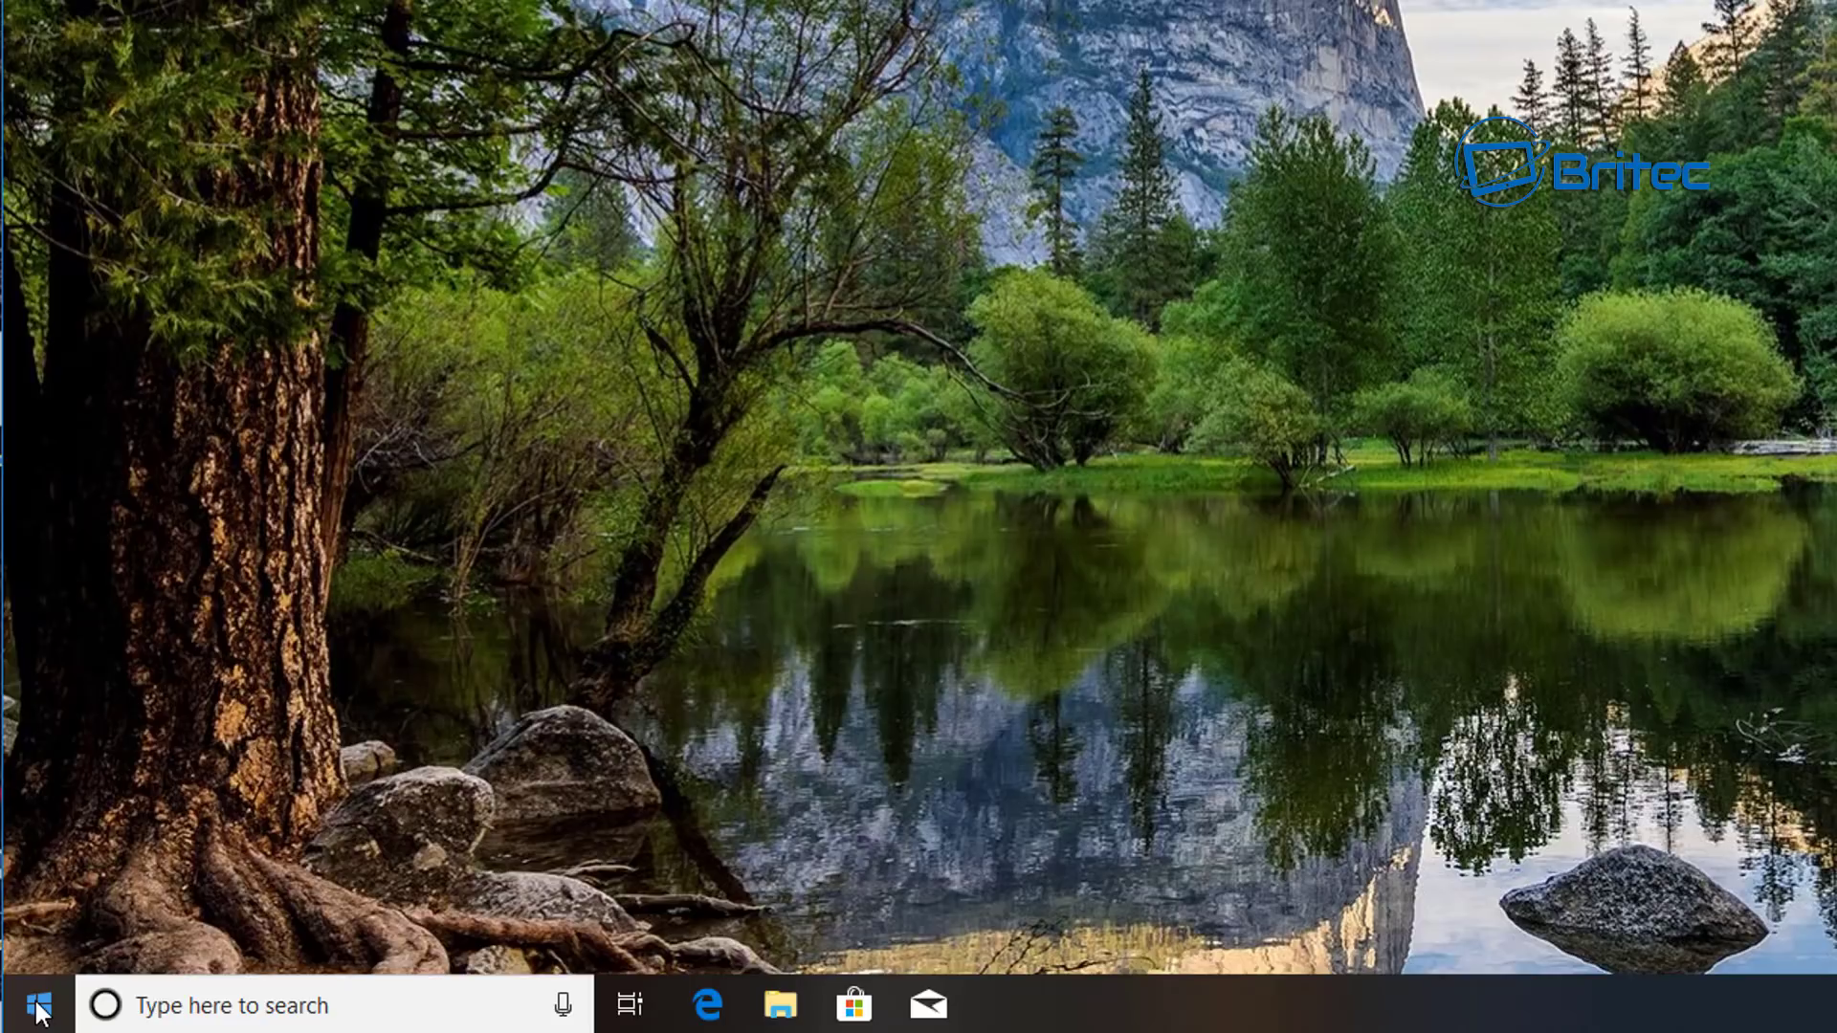
# Go to Settings > Privacy > File system
pyautogui.click(38, 1009)
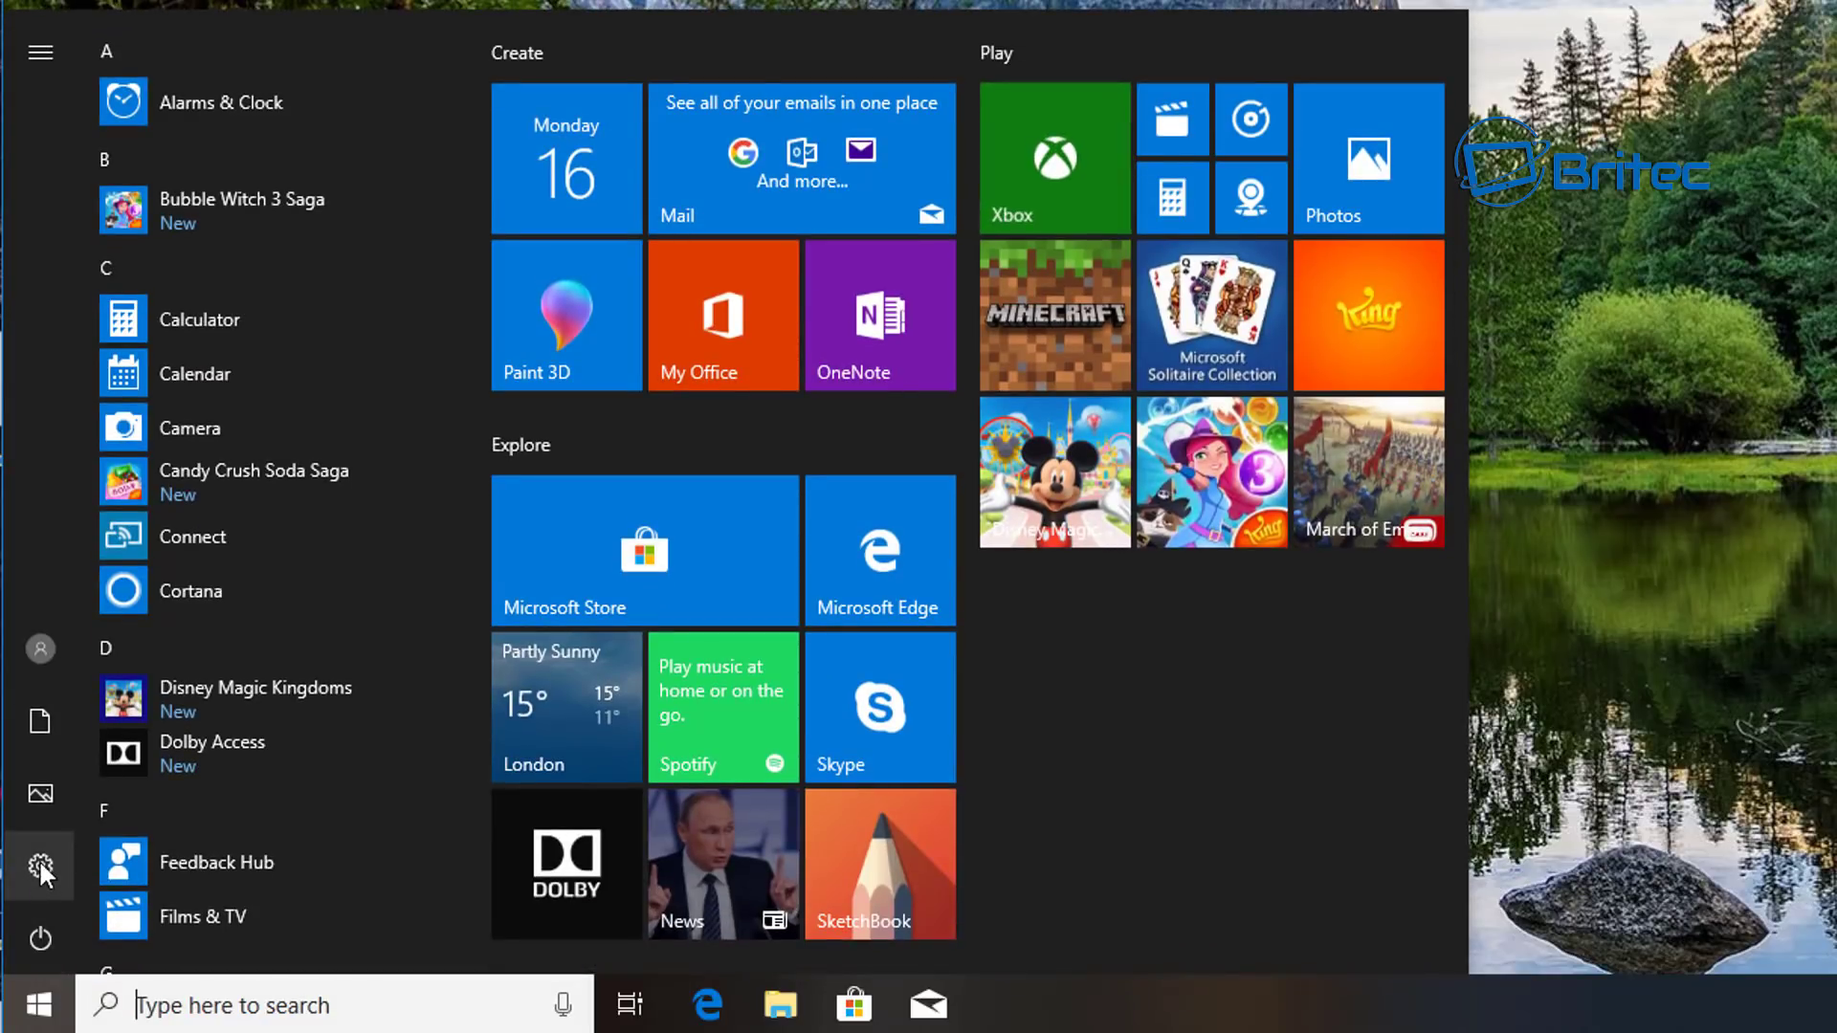
pyautogui.click(39, 866)
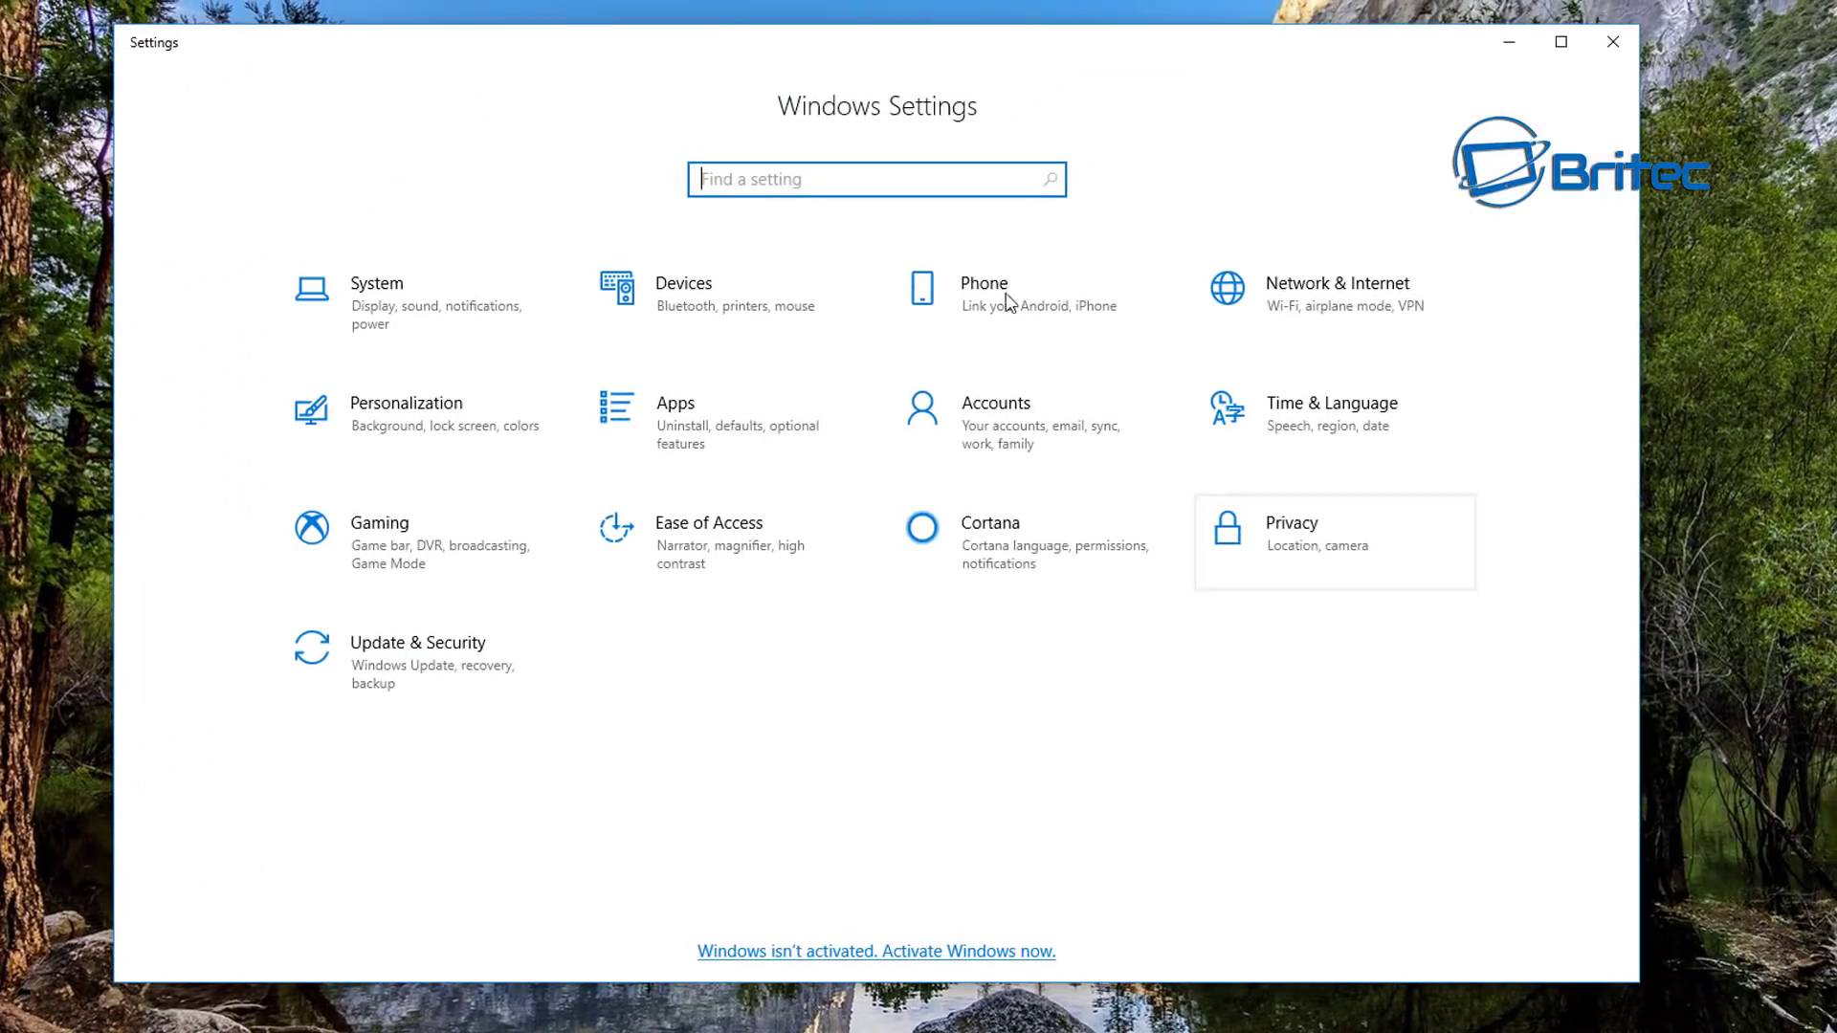
pyautogui.click(1319, 549)
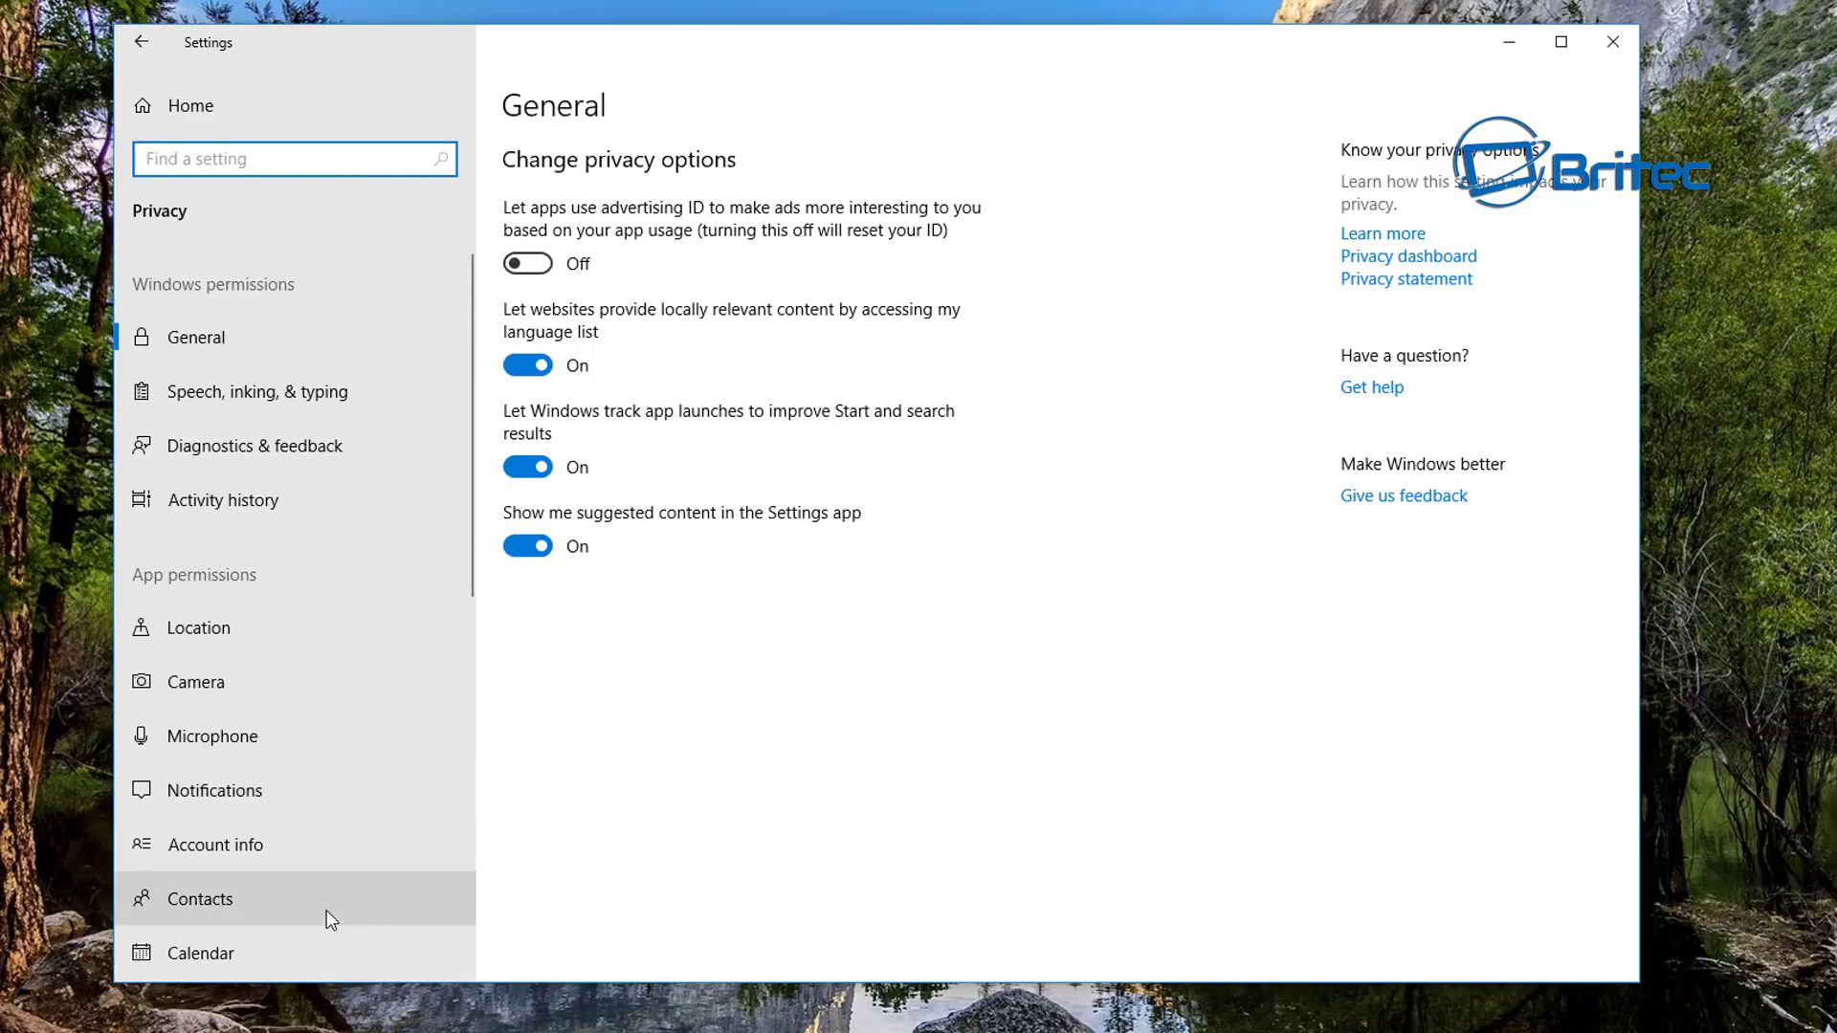
pyautogui.scroll(-8, 325, 909)
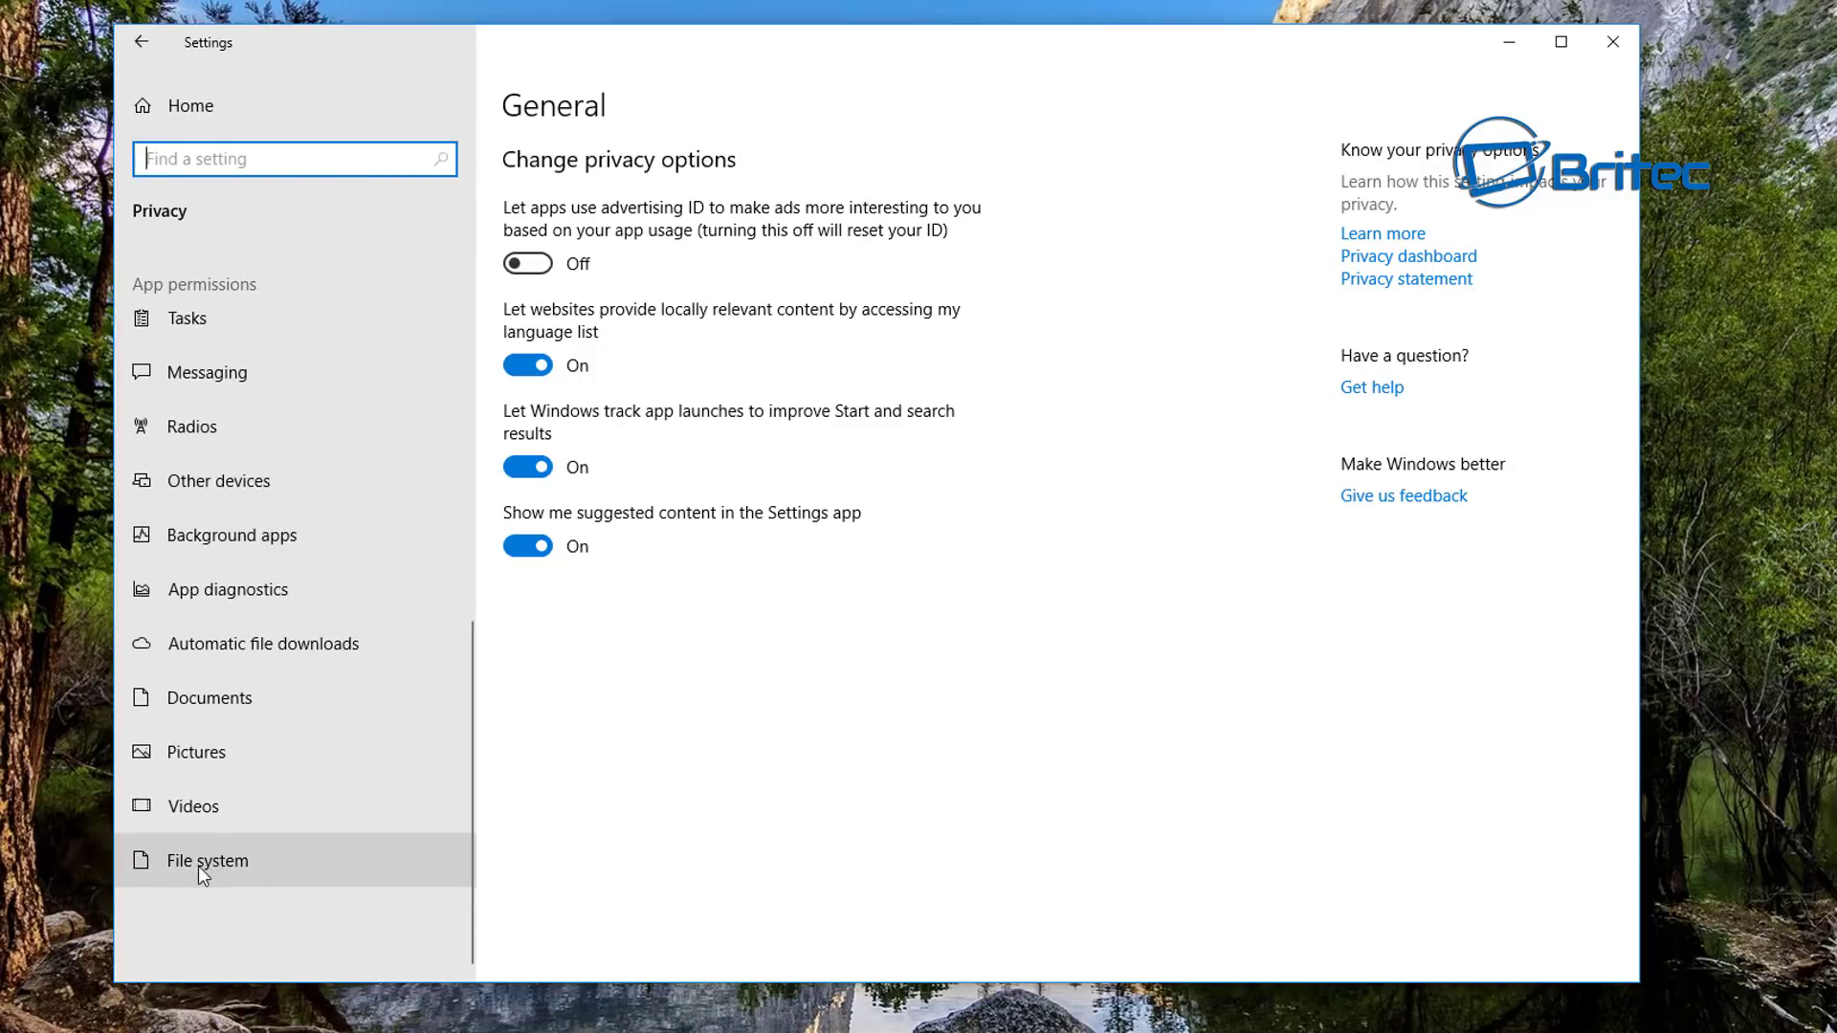
pyautogui.click(203, 865)
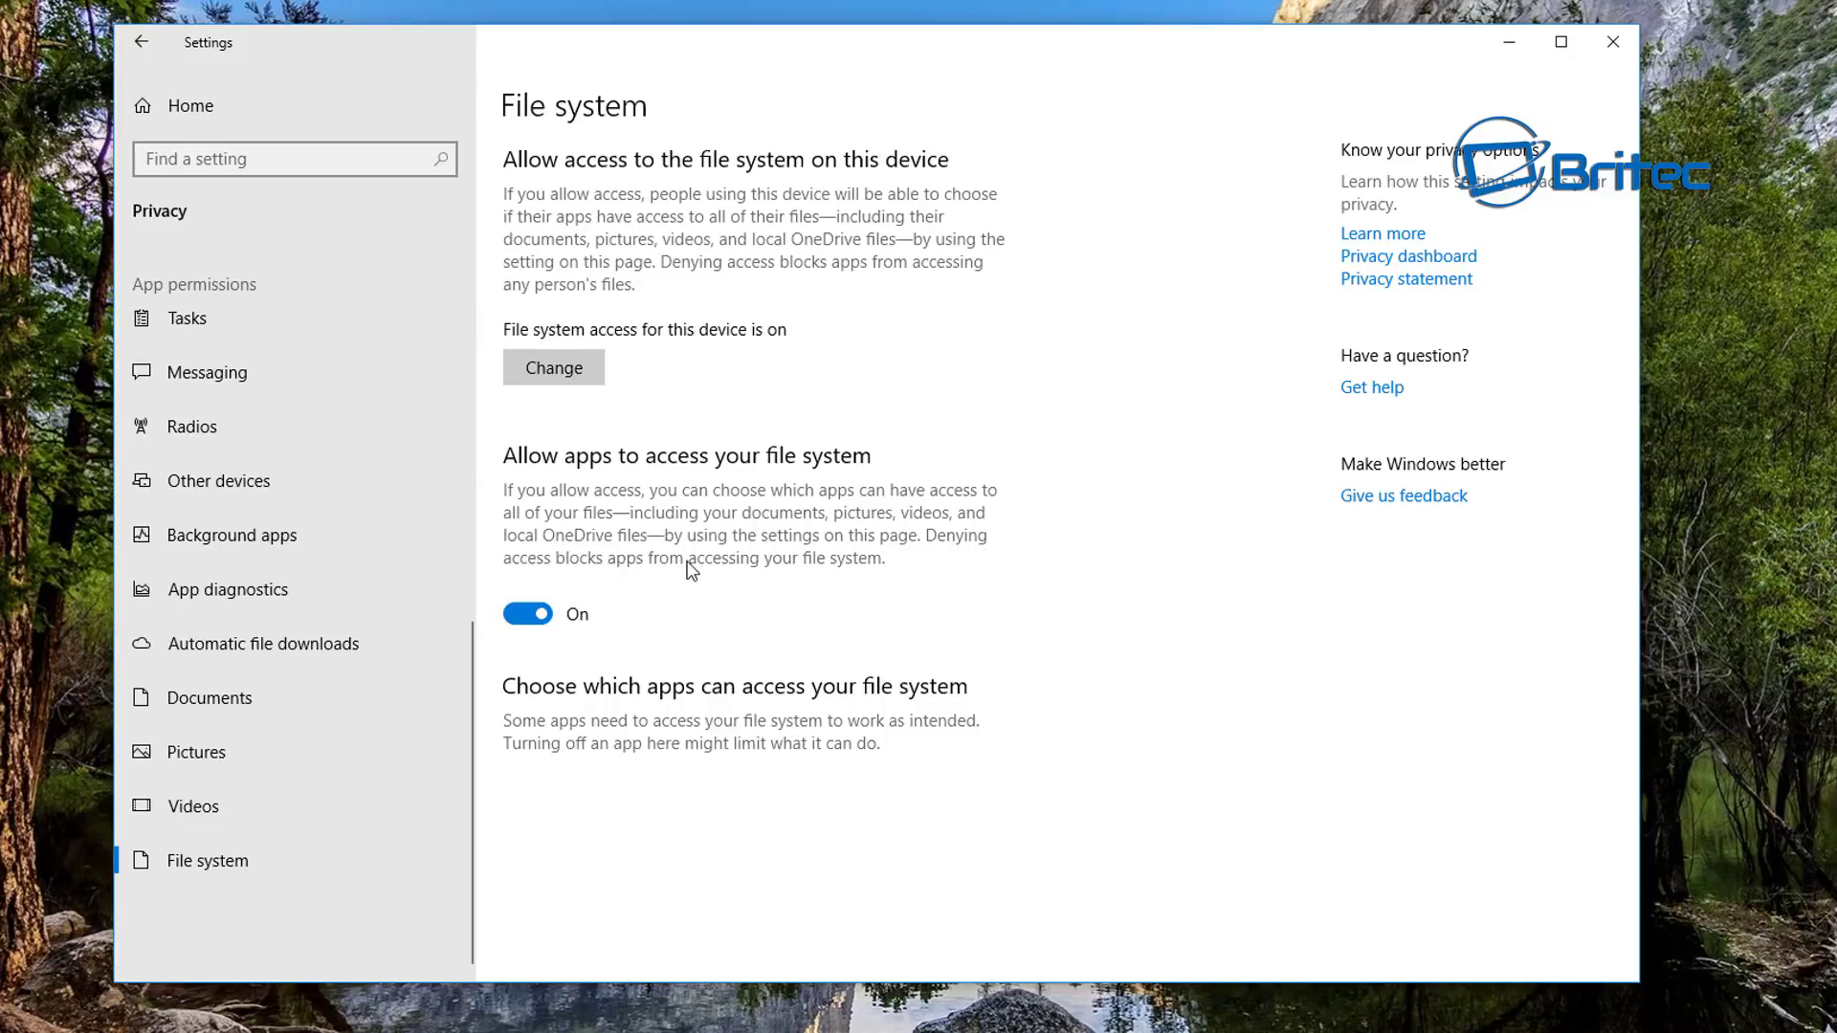
# Turn device-wide file system access off
pyautogui.click(547, 371)
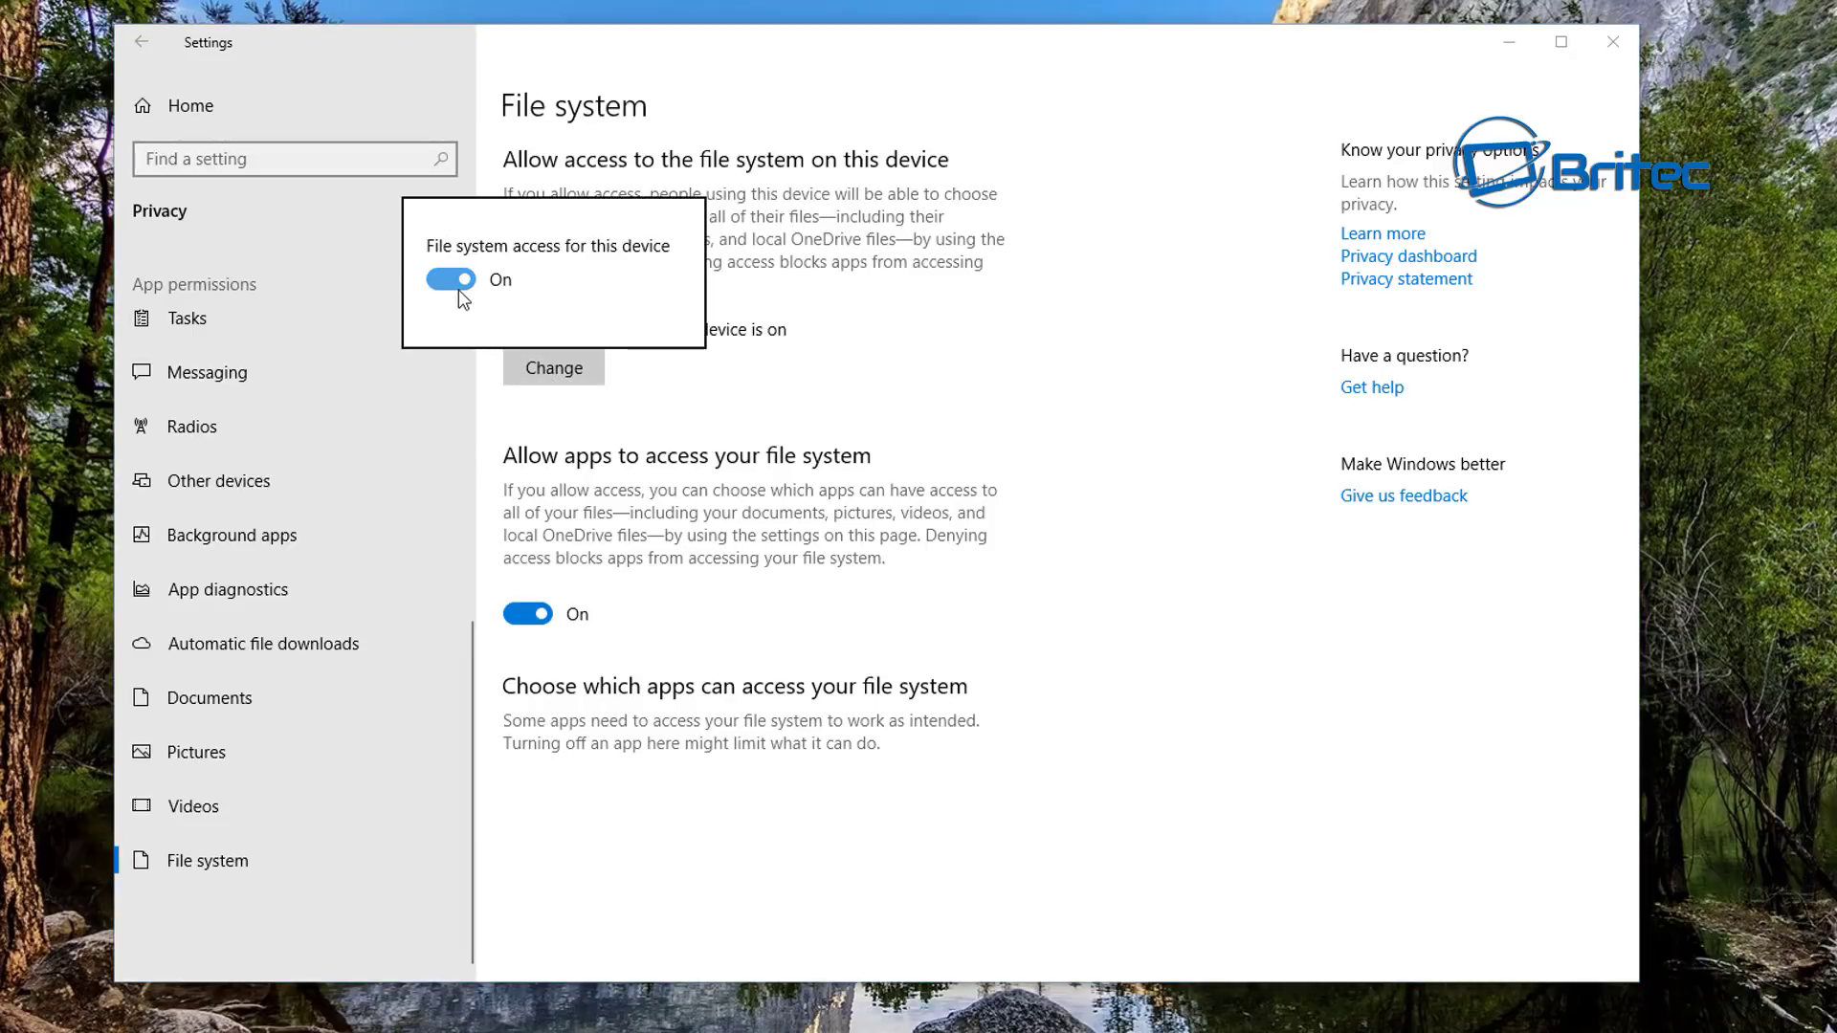
pyautogui.click(458, 282)
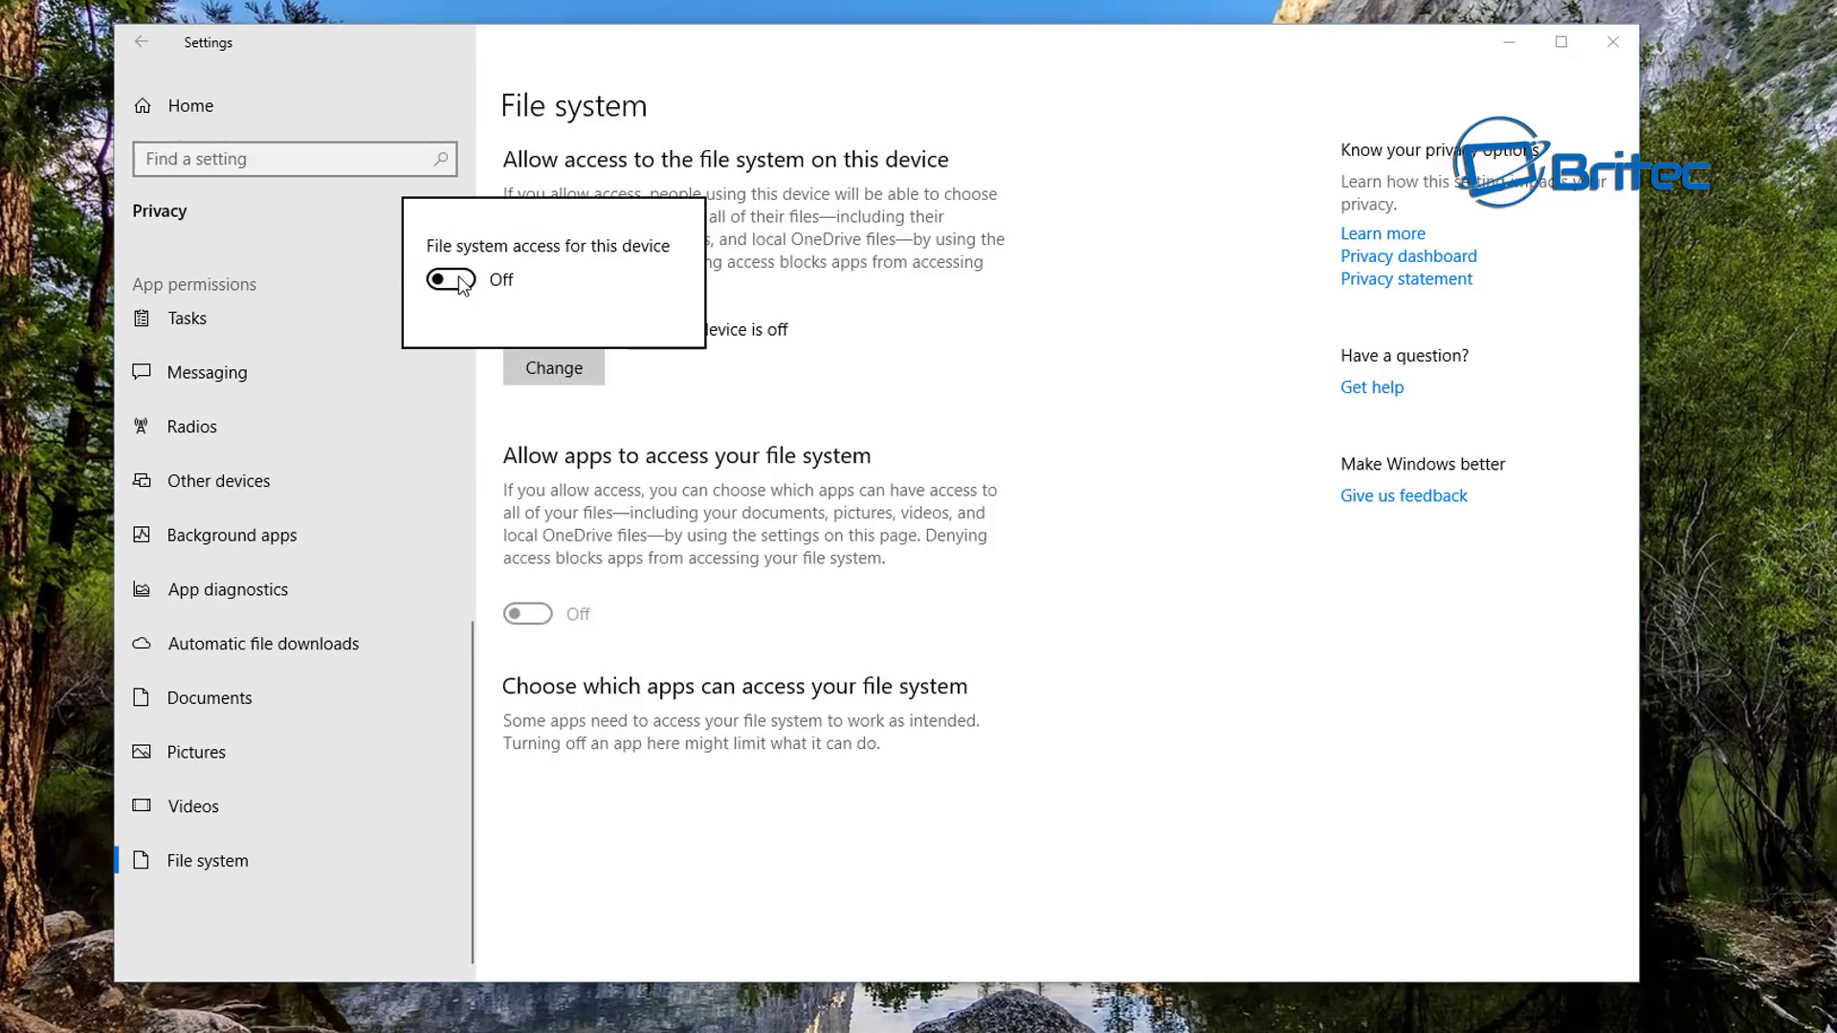
pyautogui.click(814, 611)
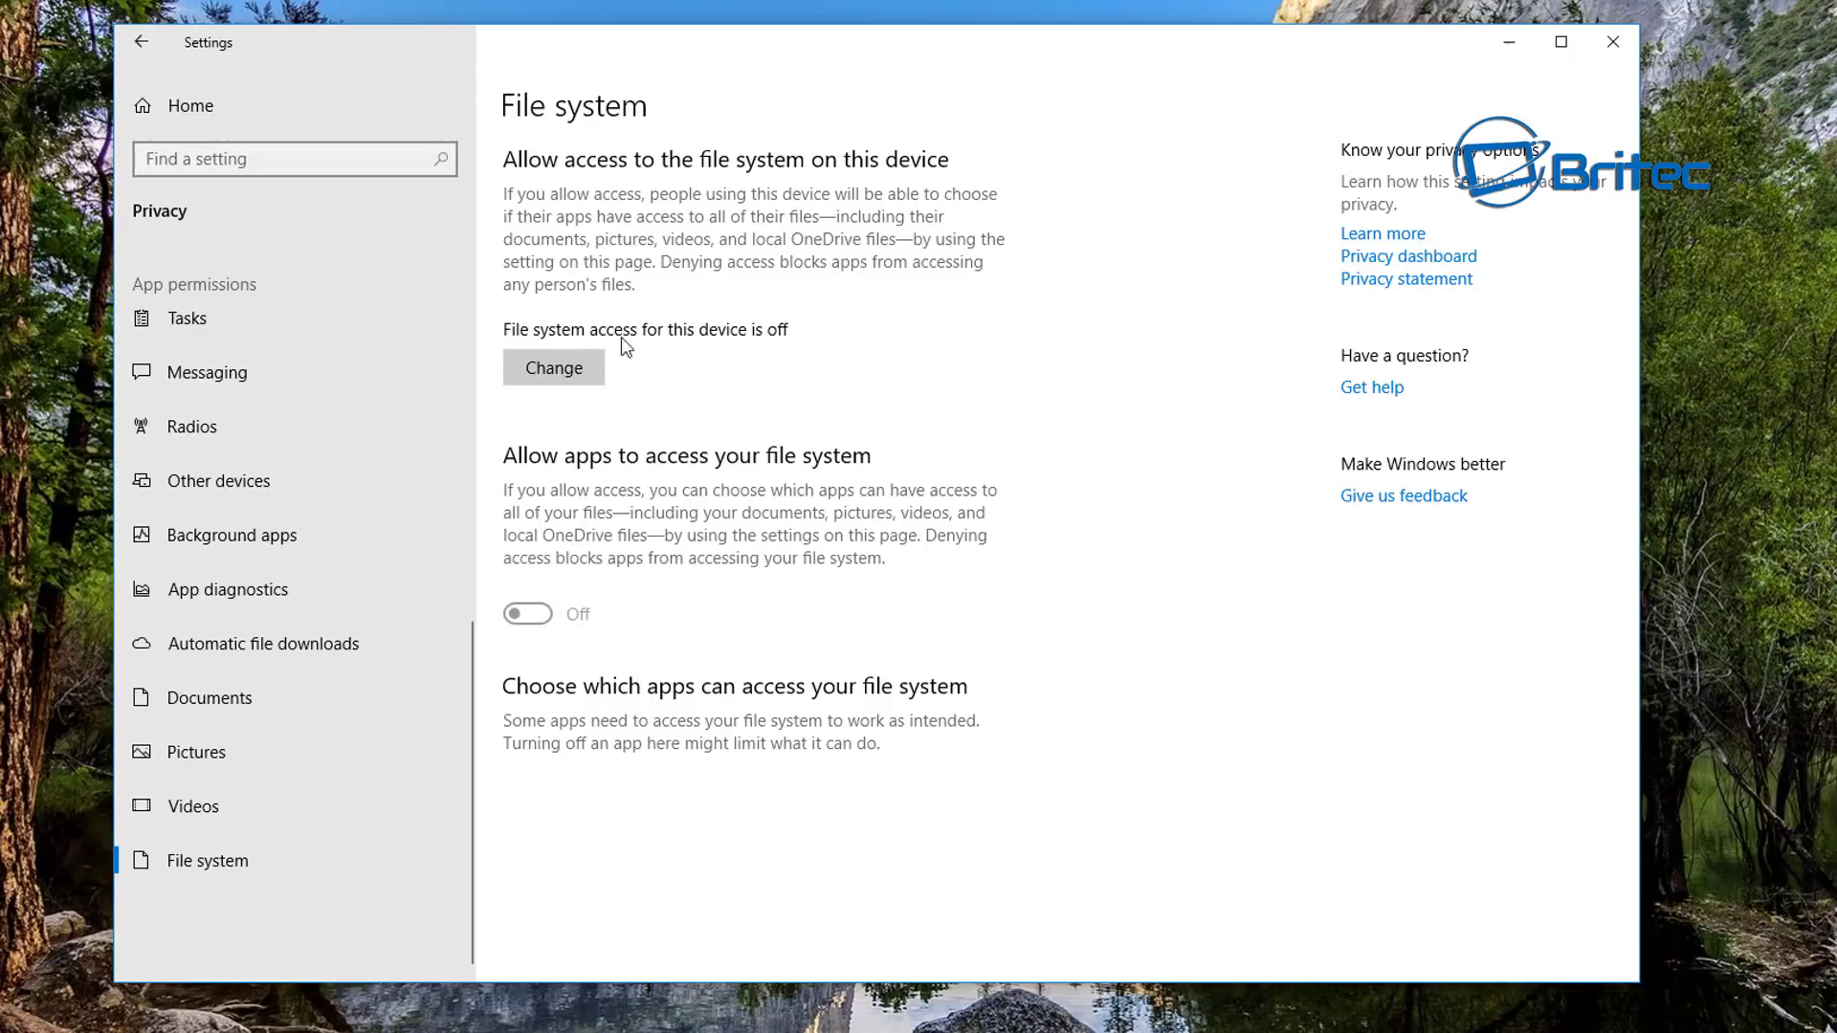
# Turn device file system access back on, then go to the Documents privacy page
pyautogui.click(570, 376)
pyautogui.click(450, 279)
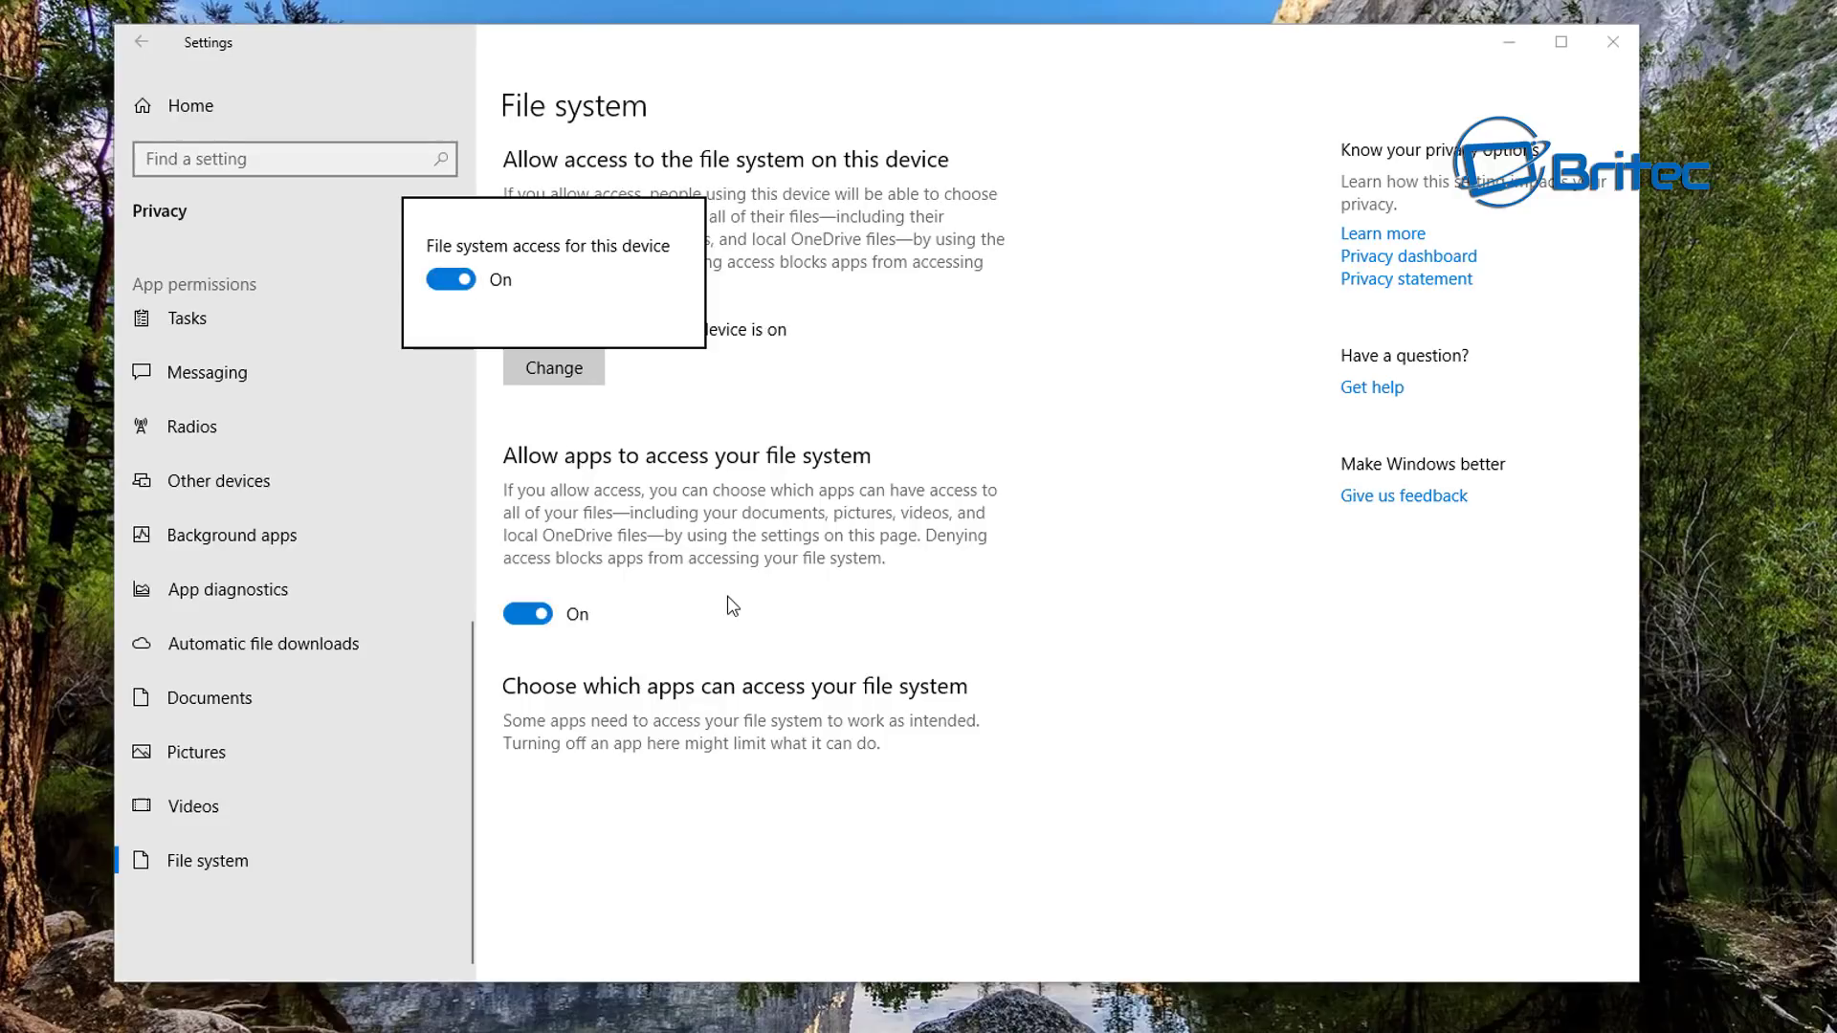
pyautogui.click(709, 557)
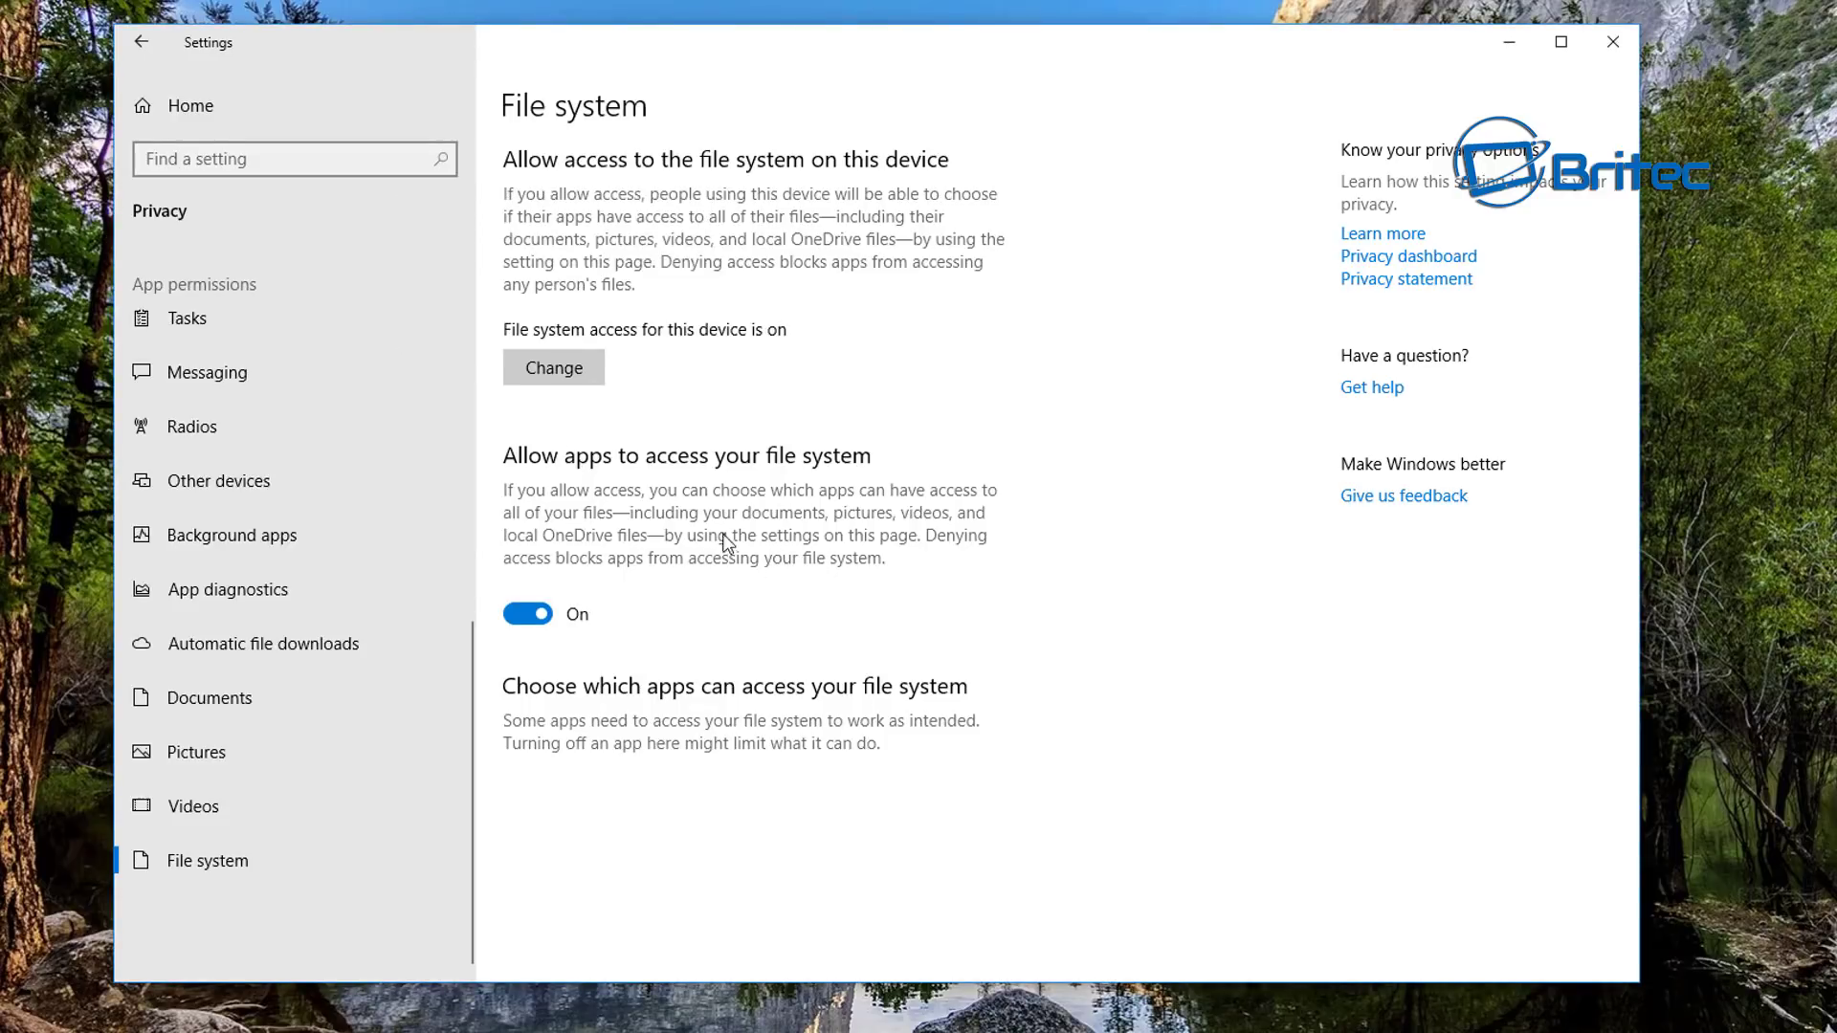
pyautogui.click(192, 716)
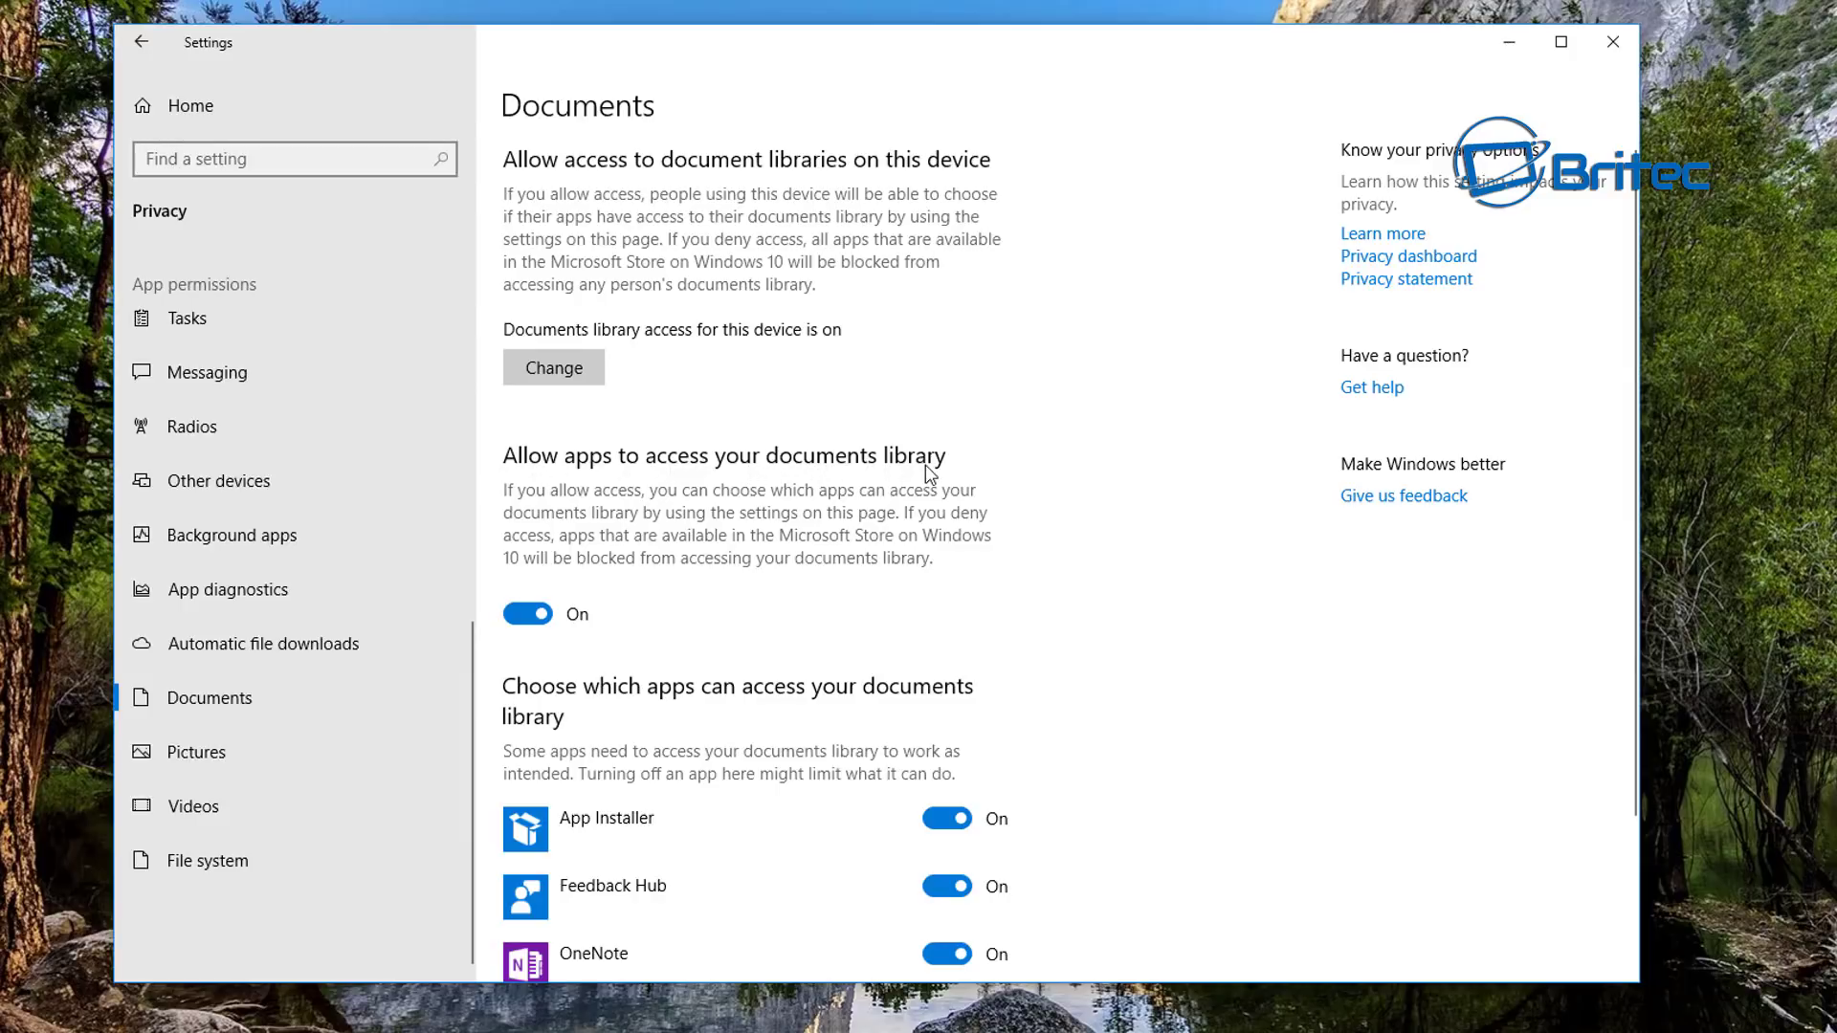
# Check the Documents library access switch, leave it unchanged, and scroll the app list
pyautogui.click(558, 370)
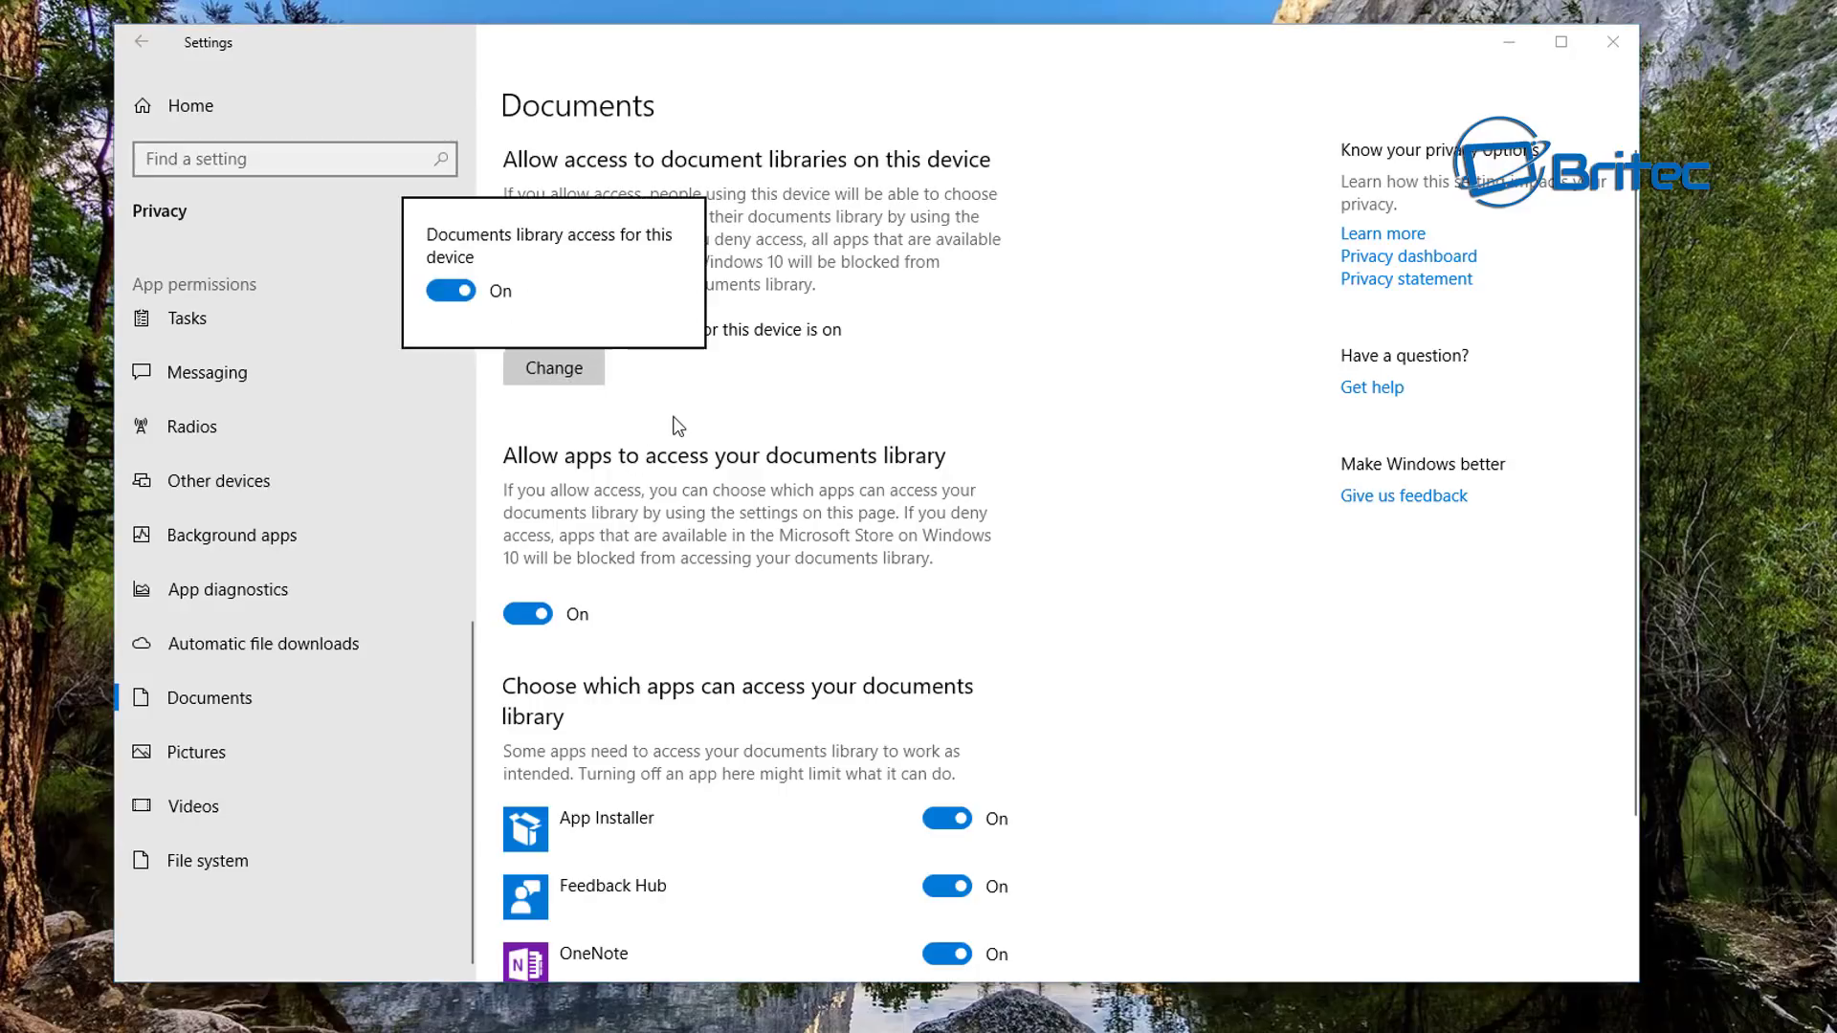
pyautogui.click(827, 486)
pyautogui.scroll(-2, 957, 871)
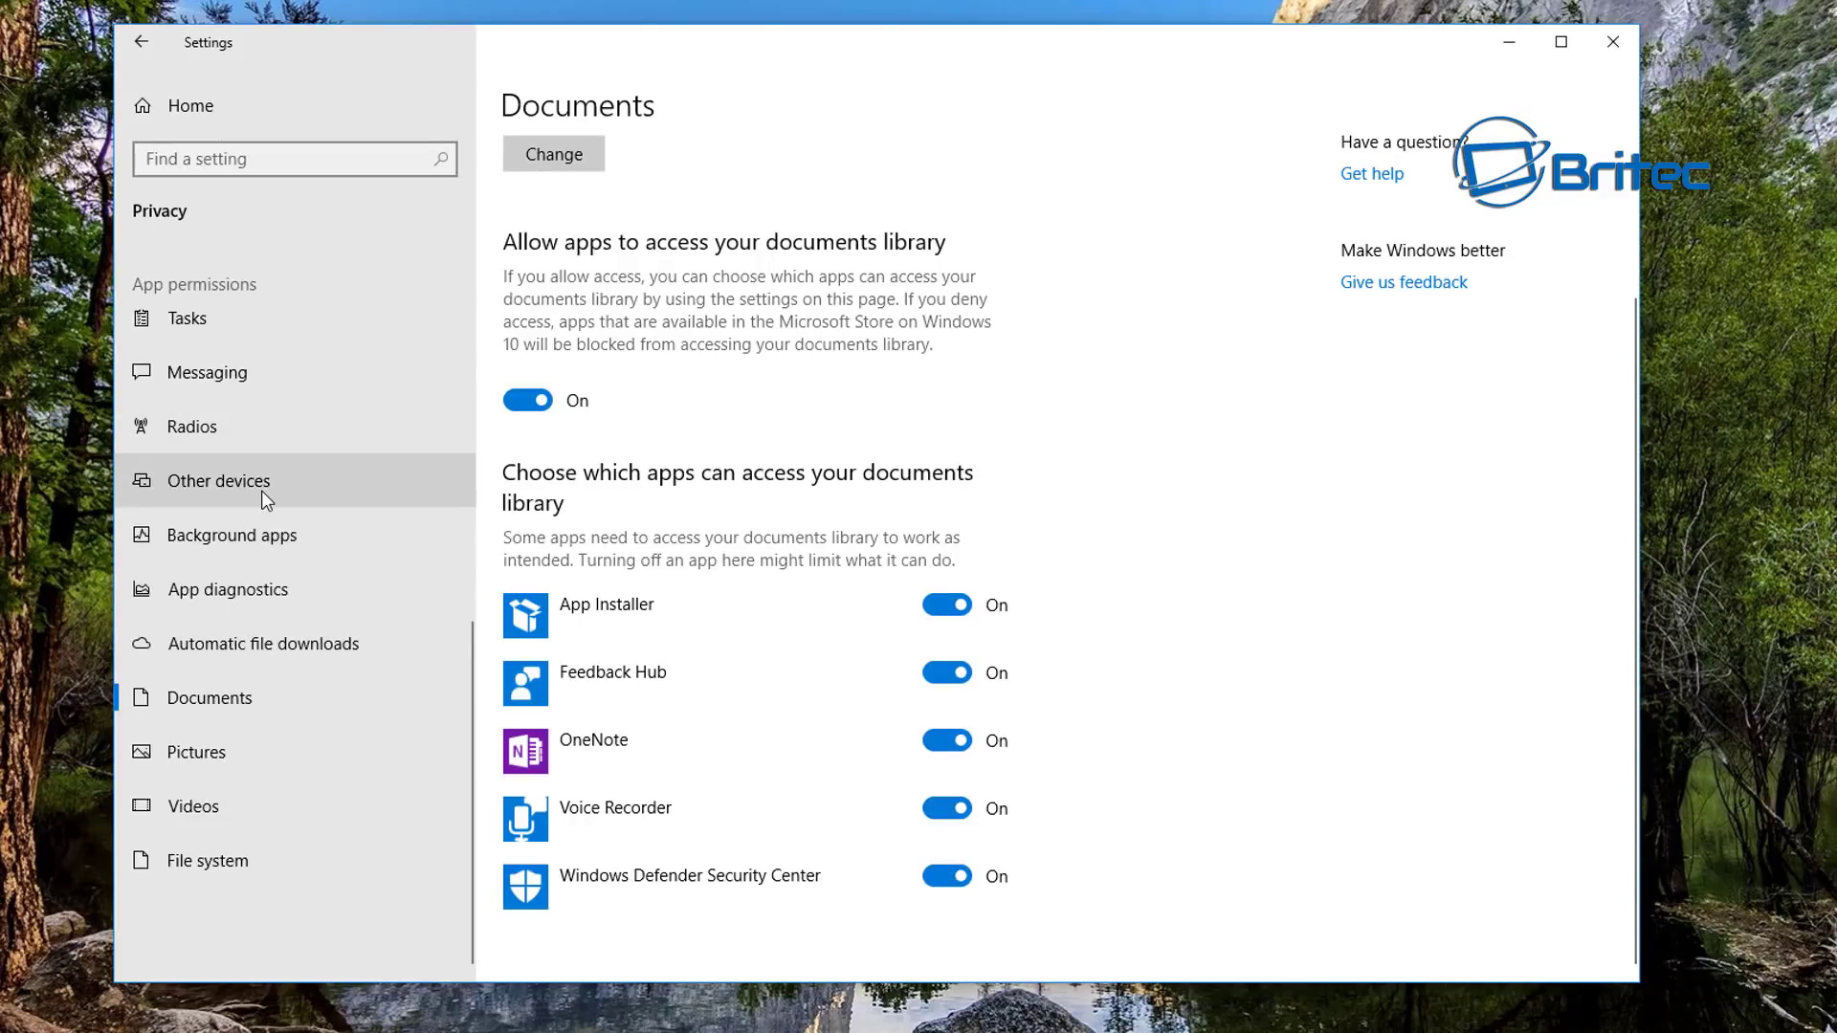
# Review the Pictures library privacy page and its app access list
pyautogui.click(228, 766)
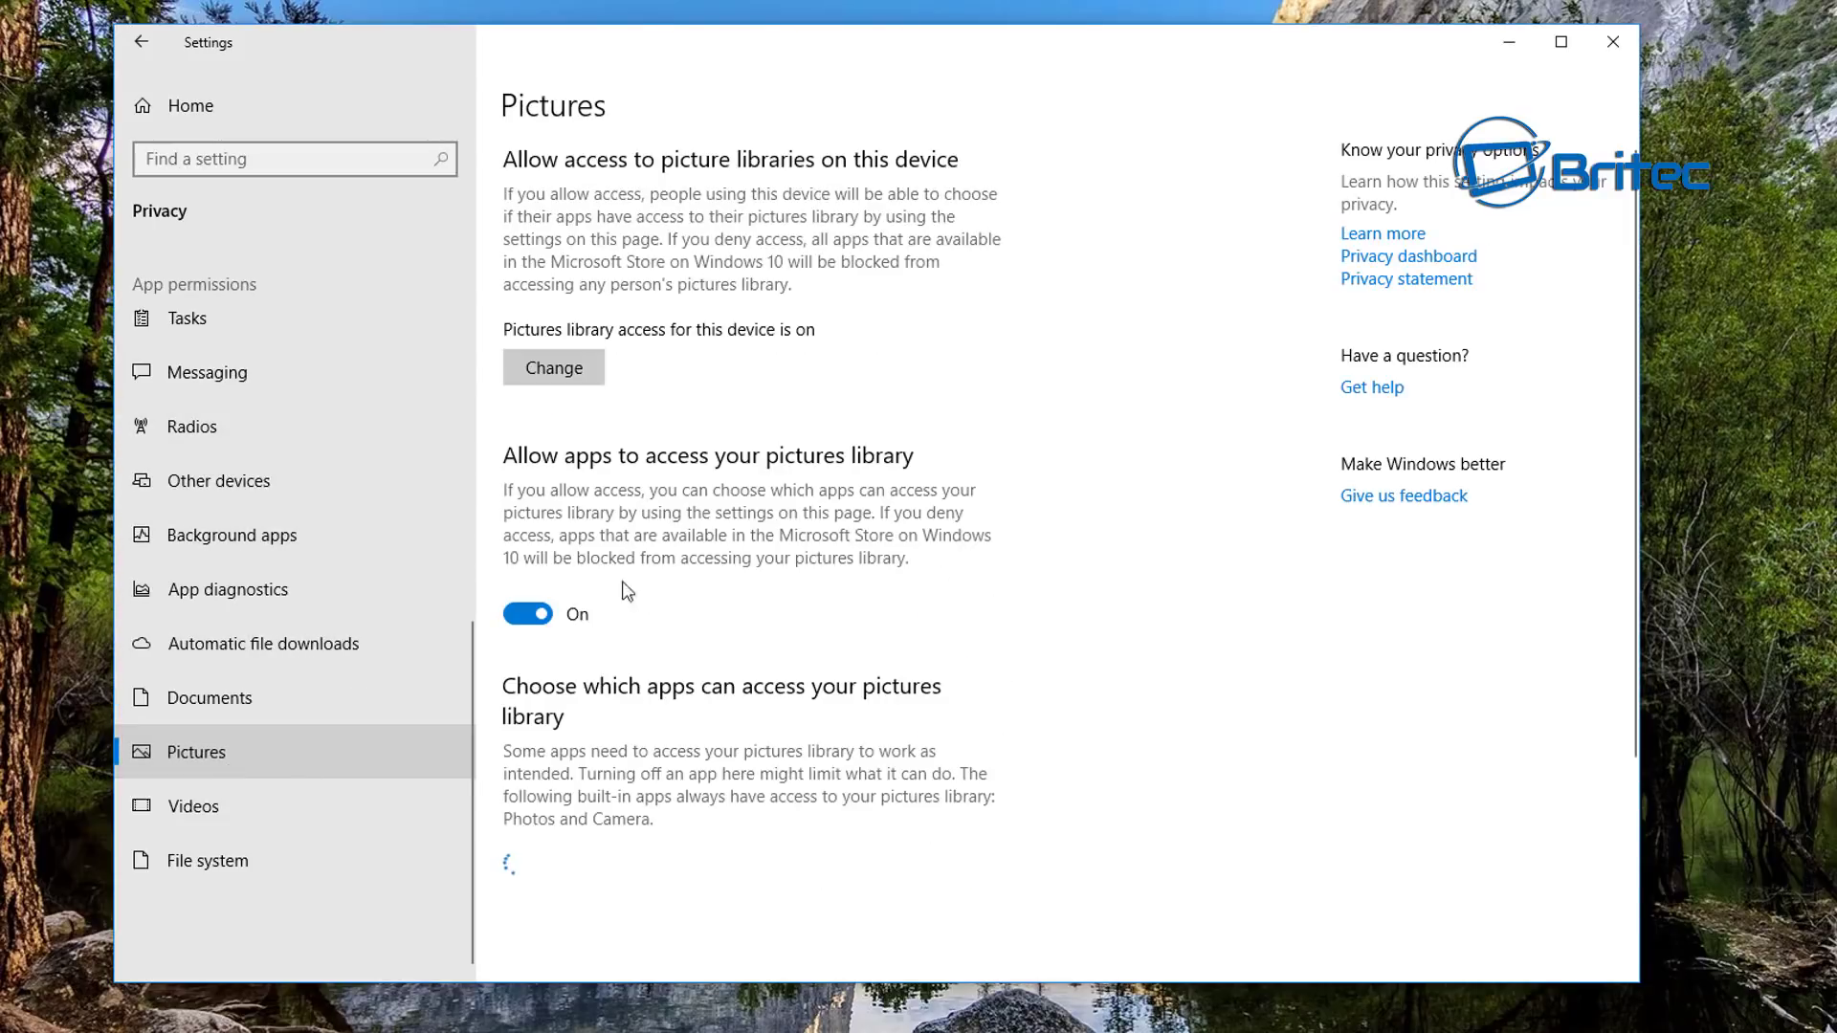
pyautogui.scroll(-3, 910, 713)
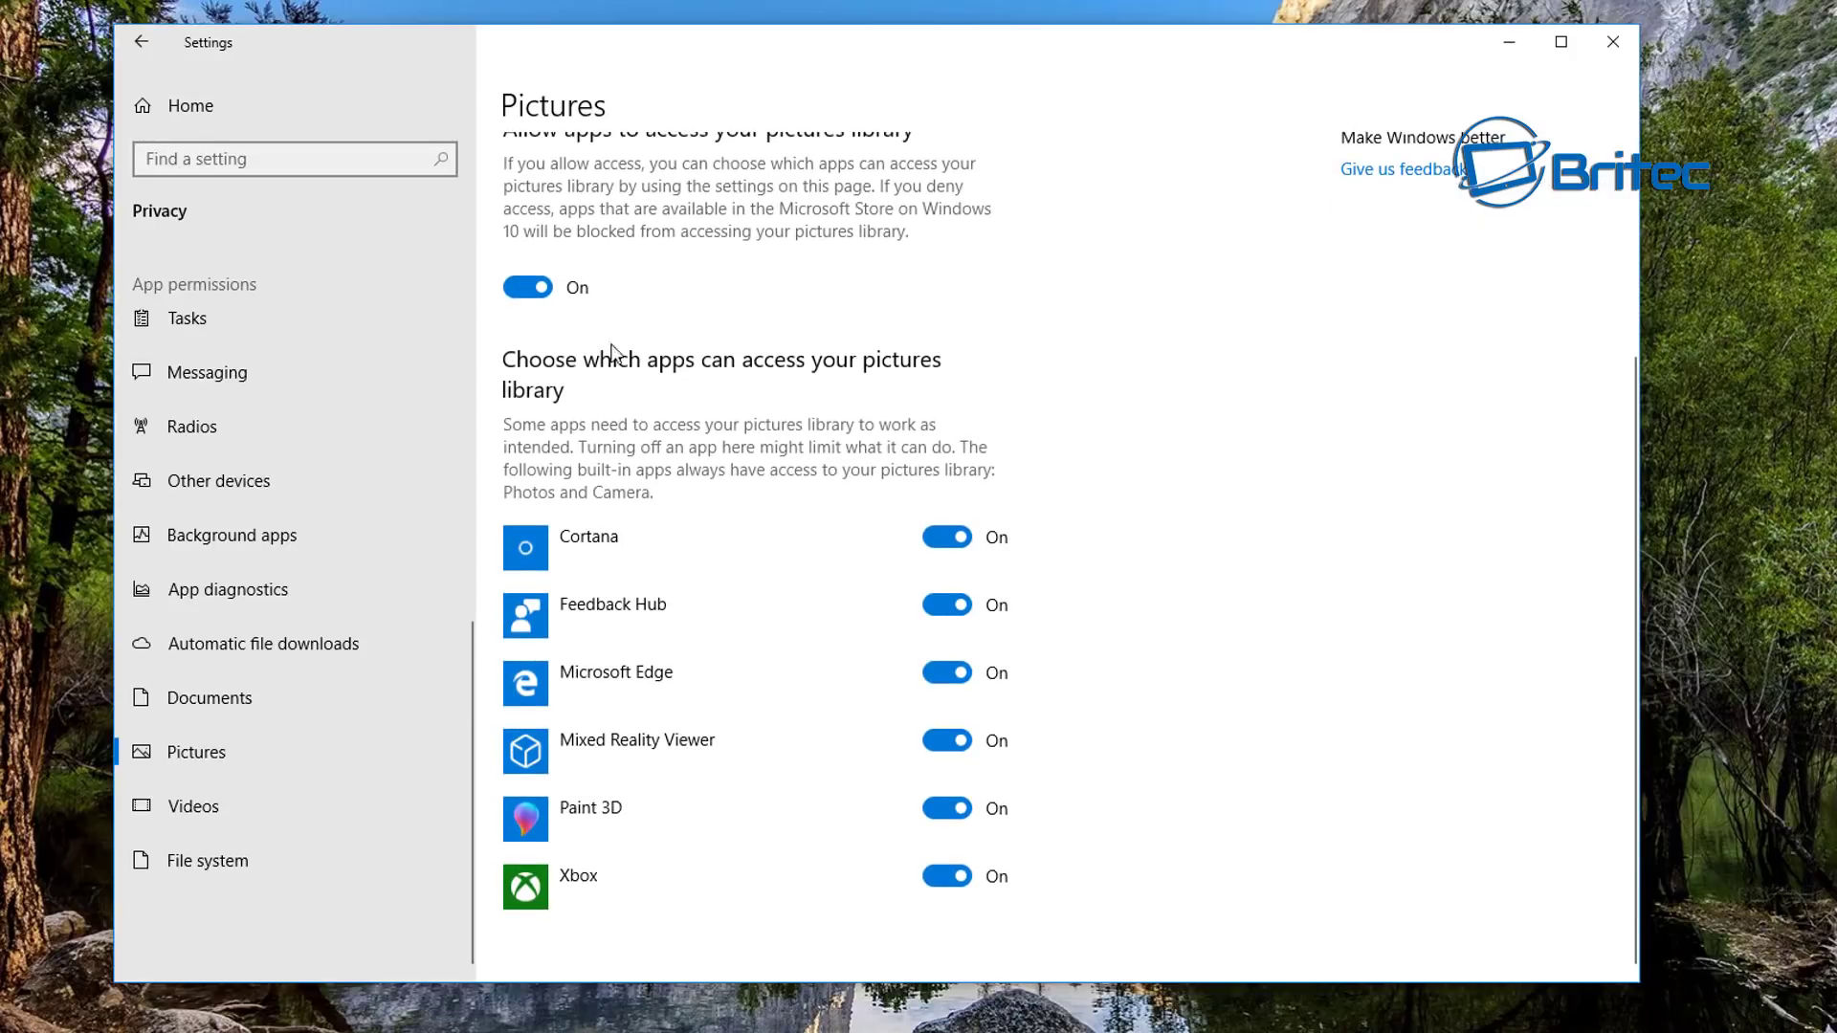
pyautogui.scroll(3, 1173, 565)
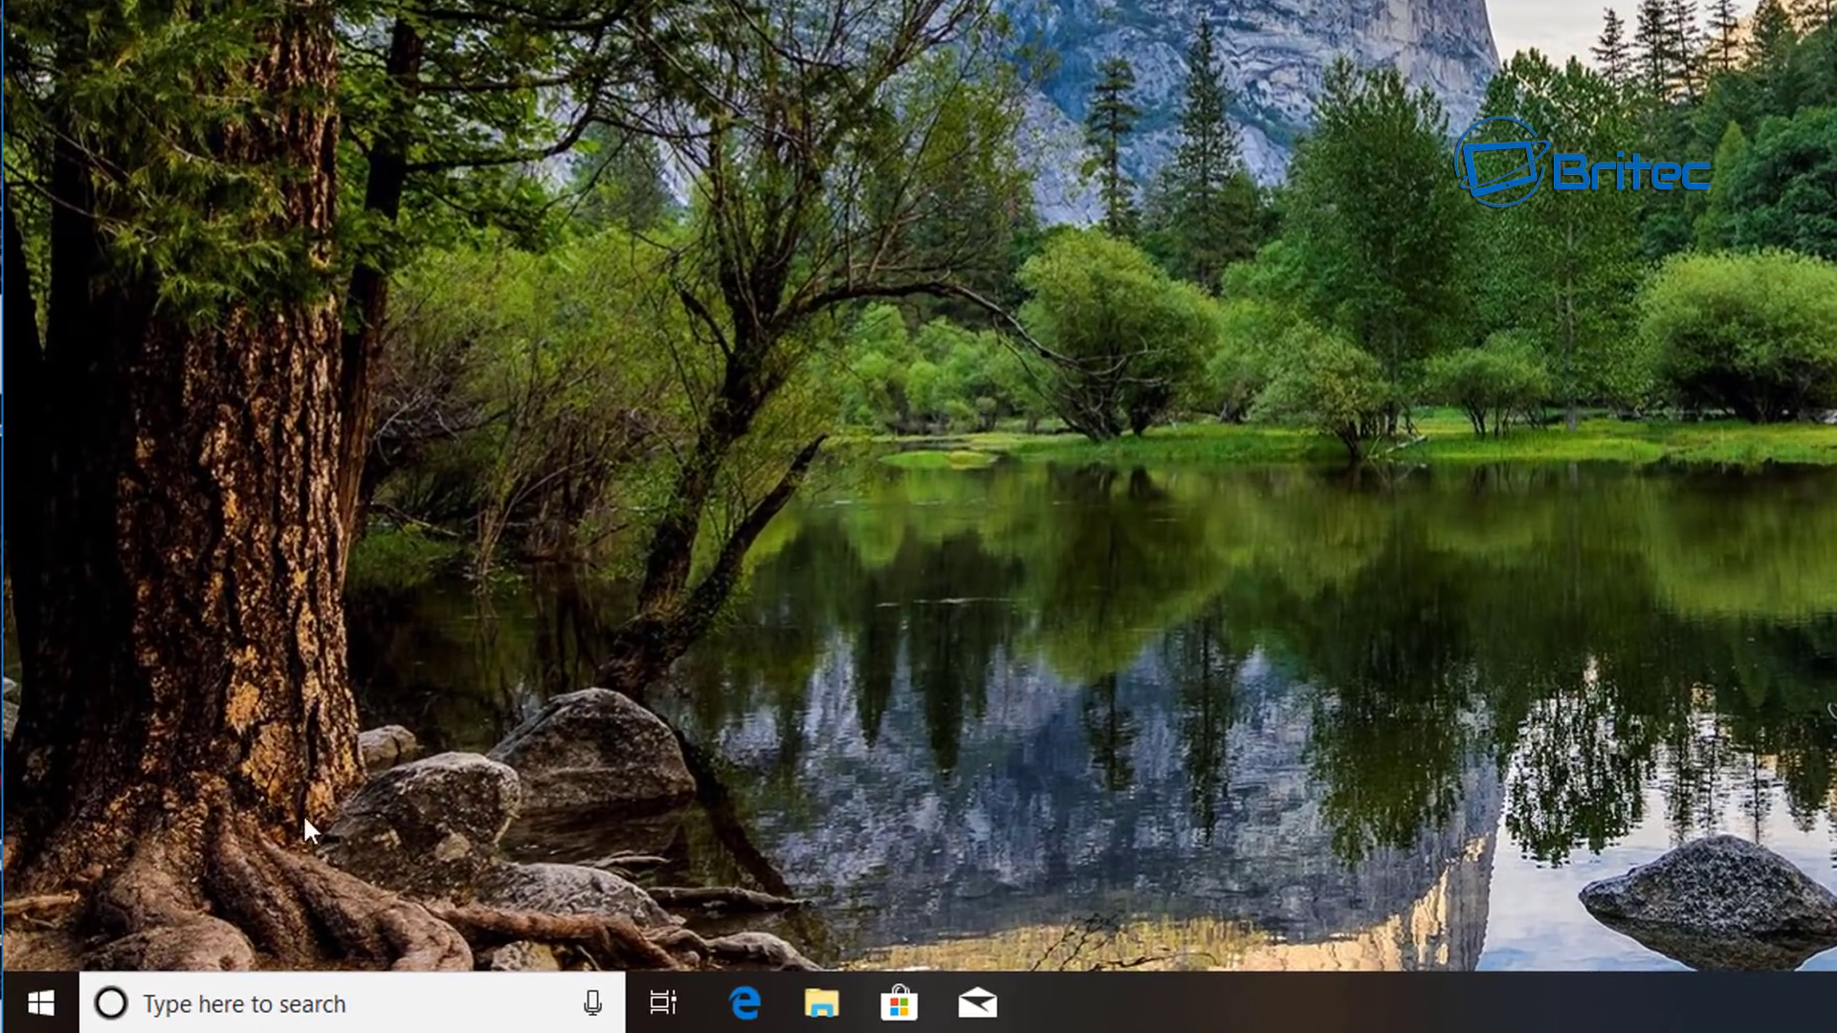
# Search for 'regedit', launch Registry Editor, and approve the User Account Control prompt
pyautogui.click(215, 1005)
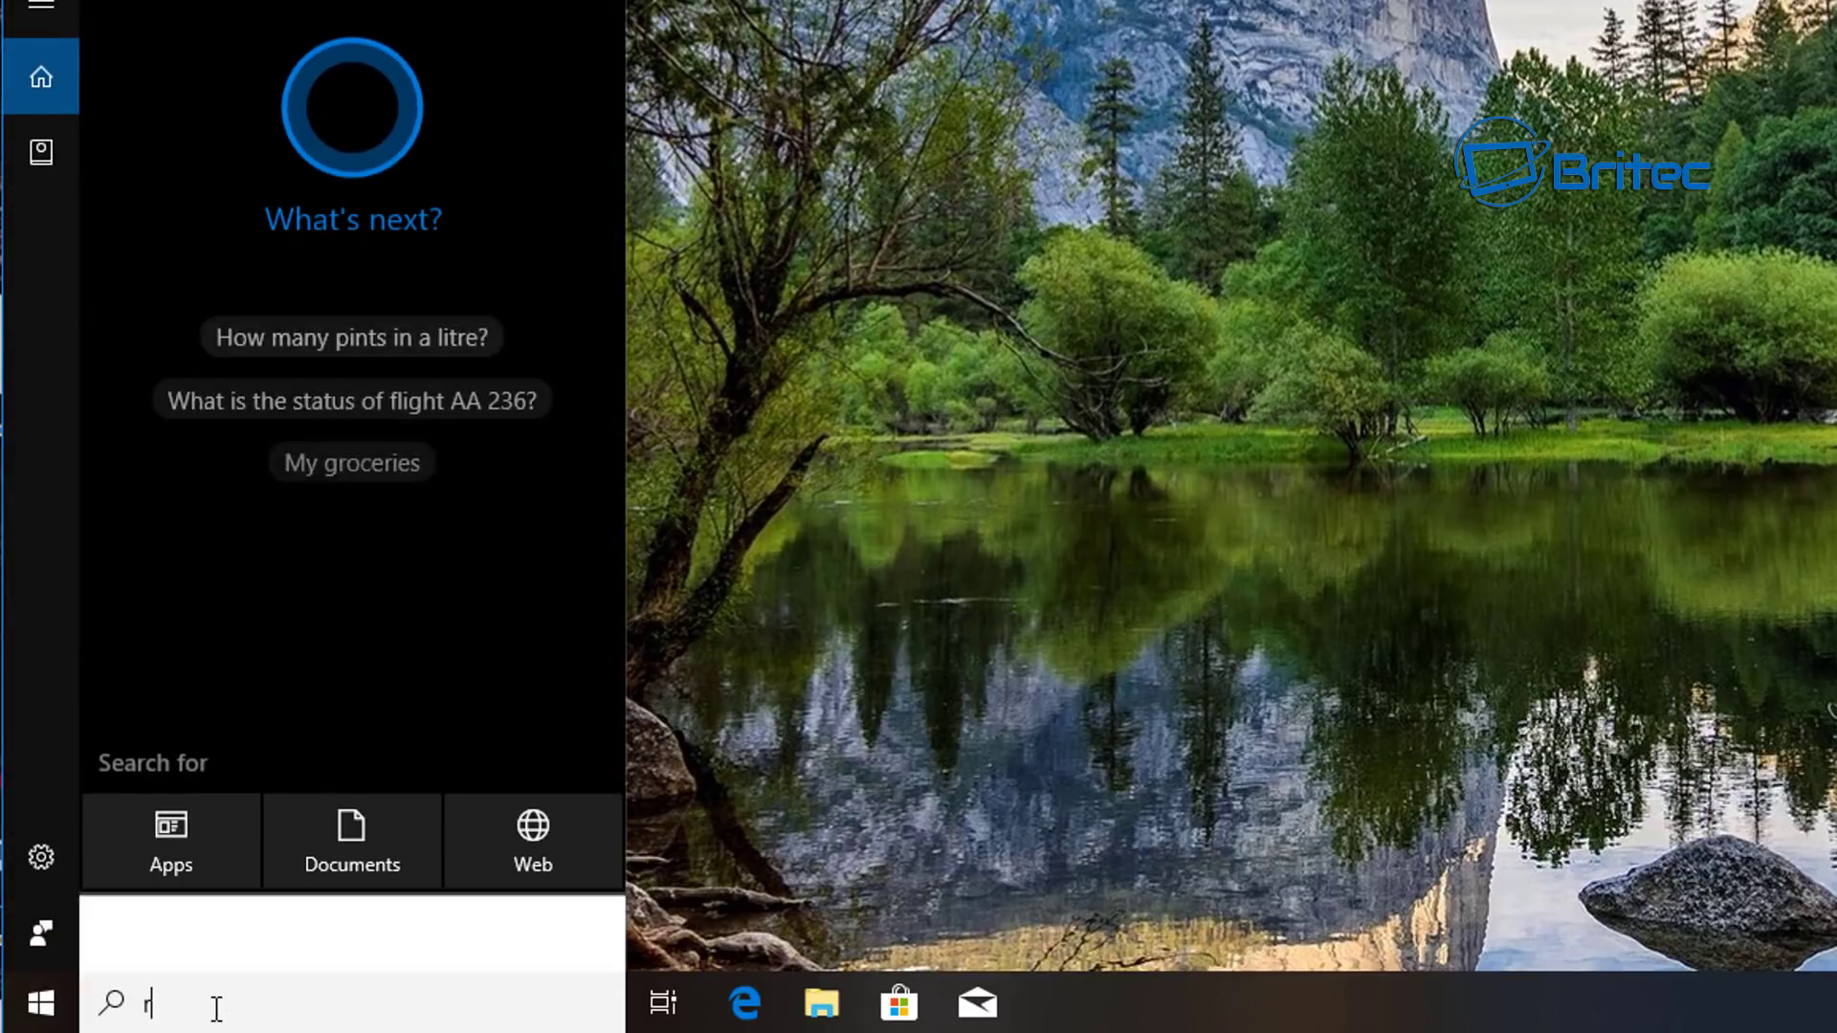
pyautogui.write('regedit')
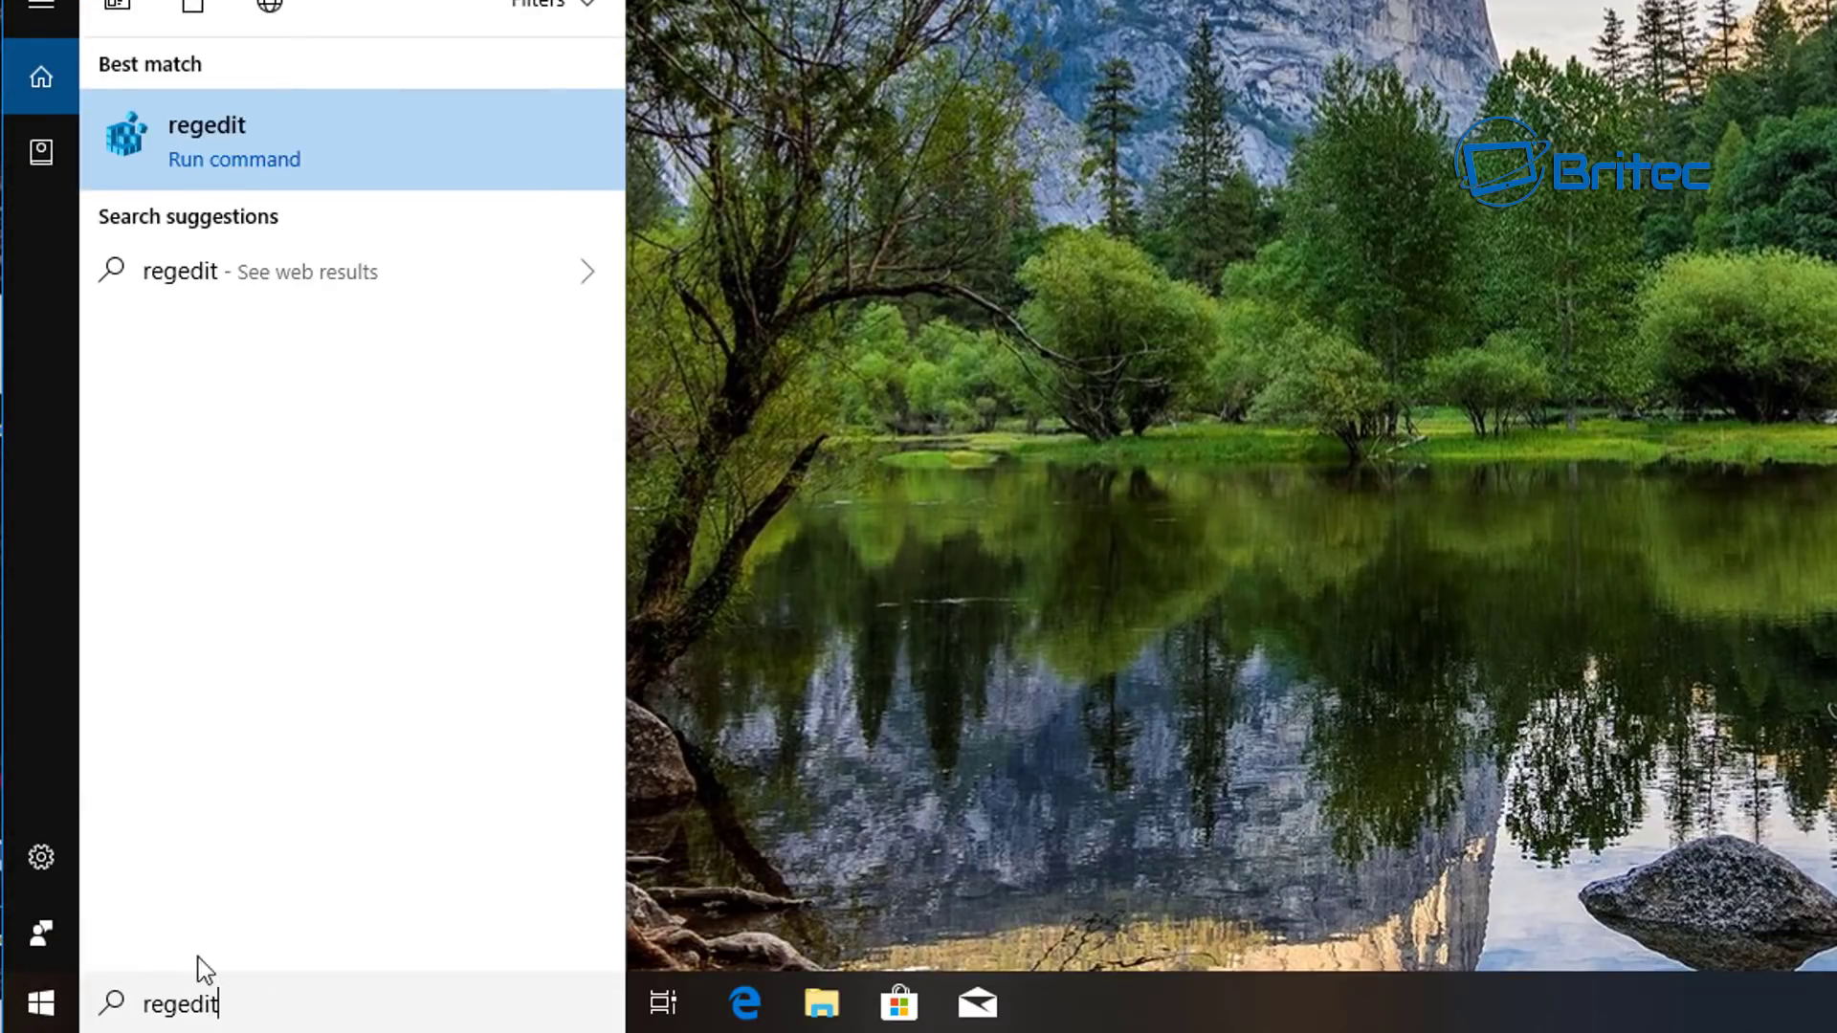
pyautogui.click(312, 146)
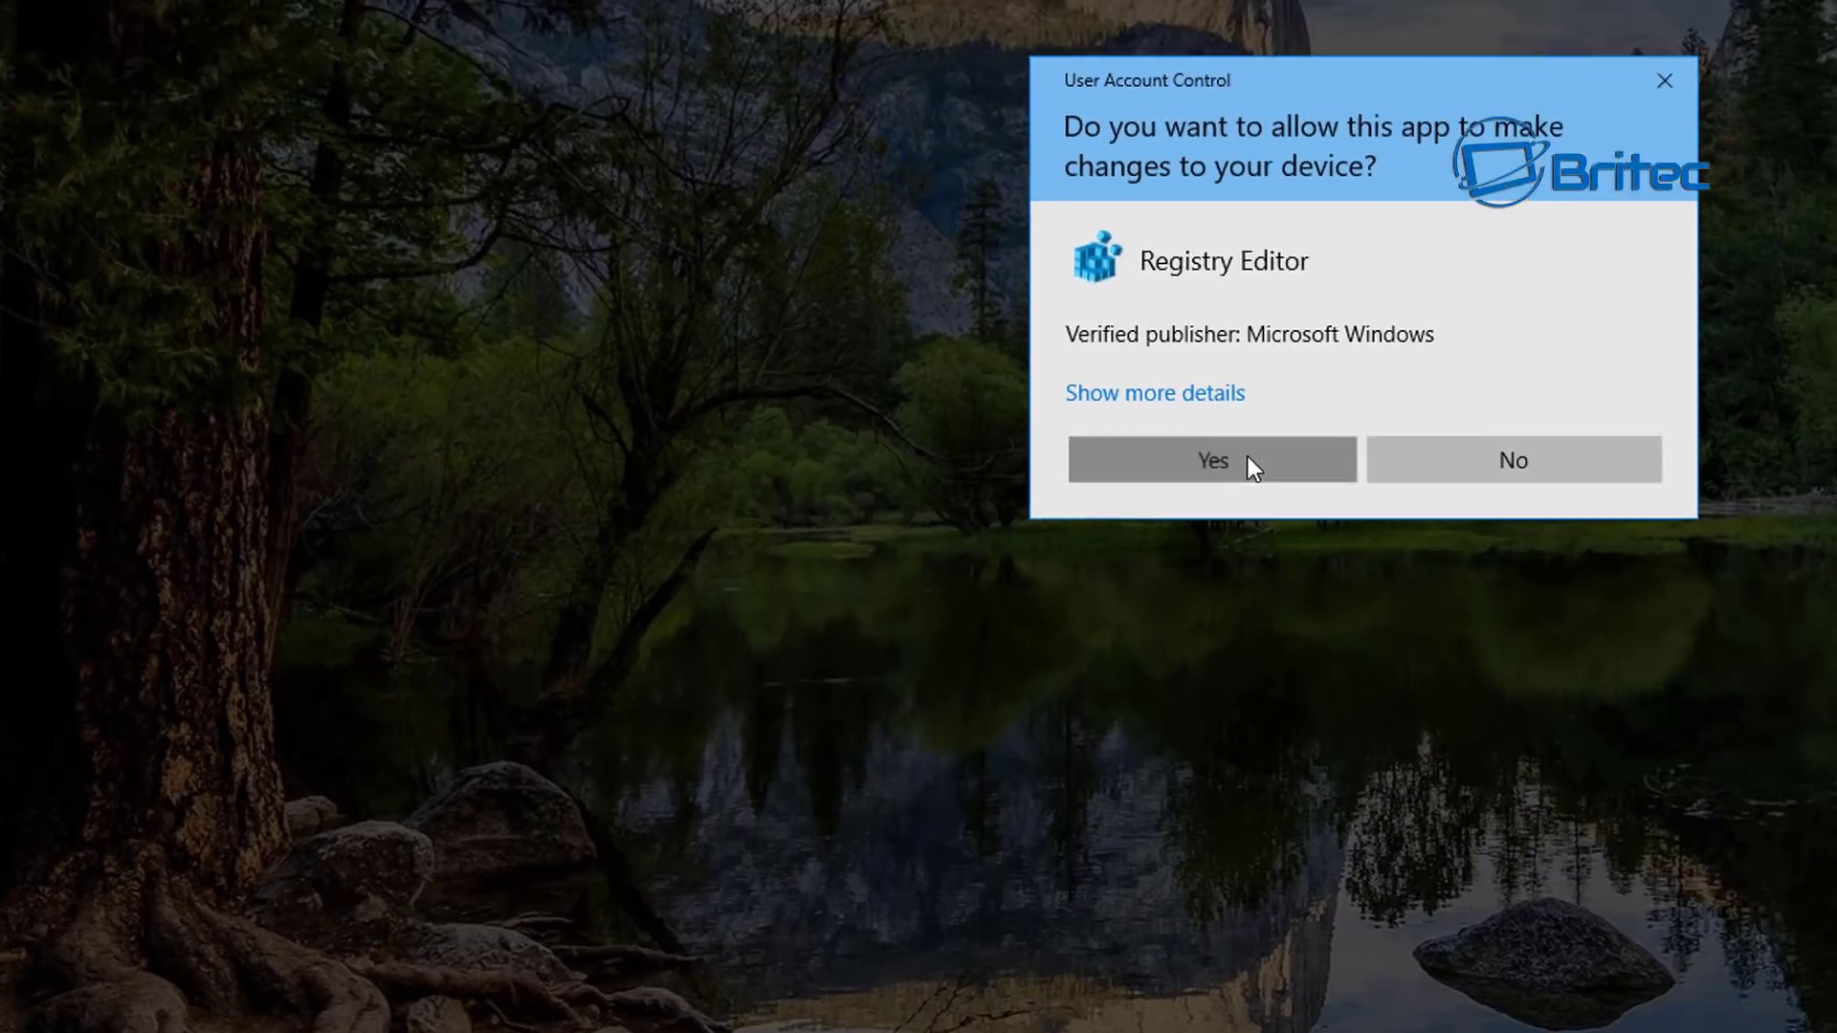
pyautogui.click(1405, 370)
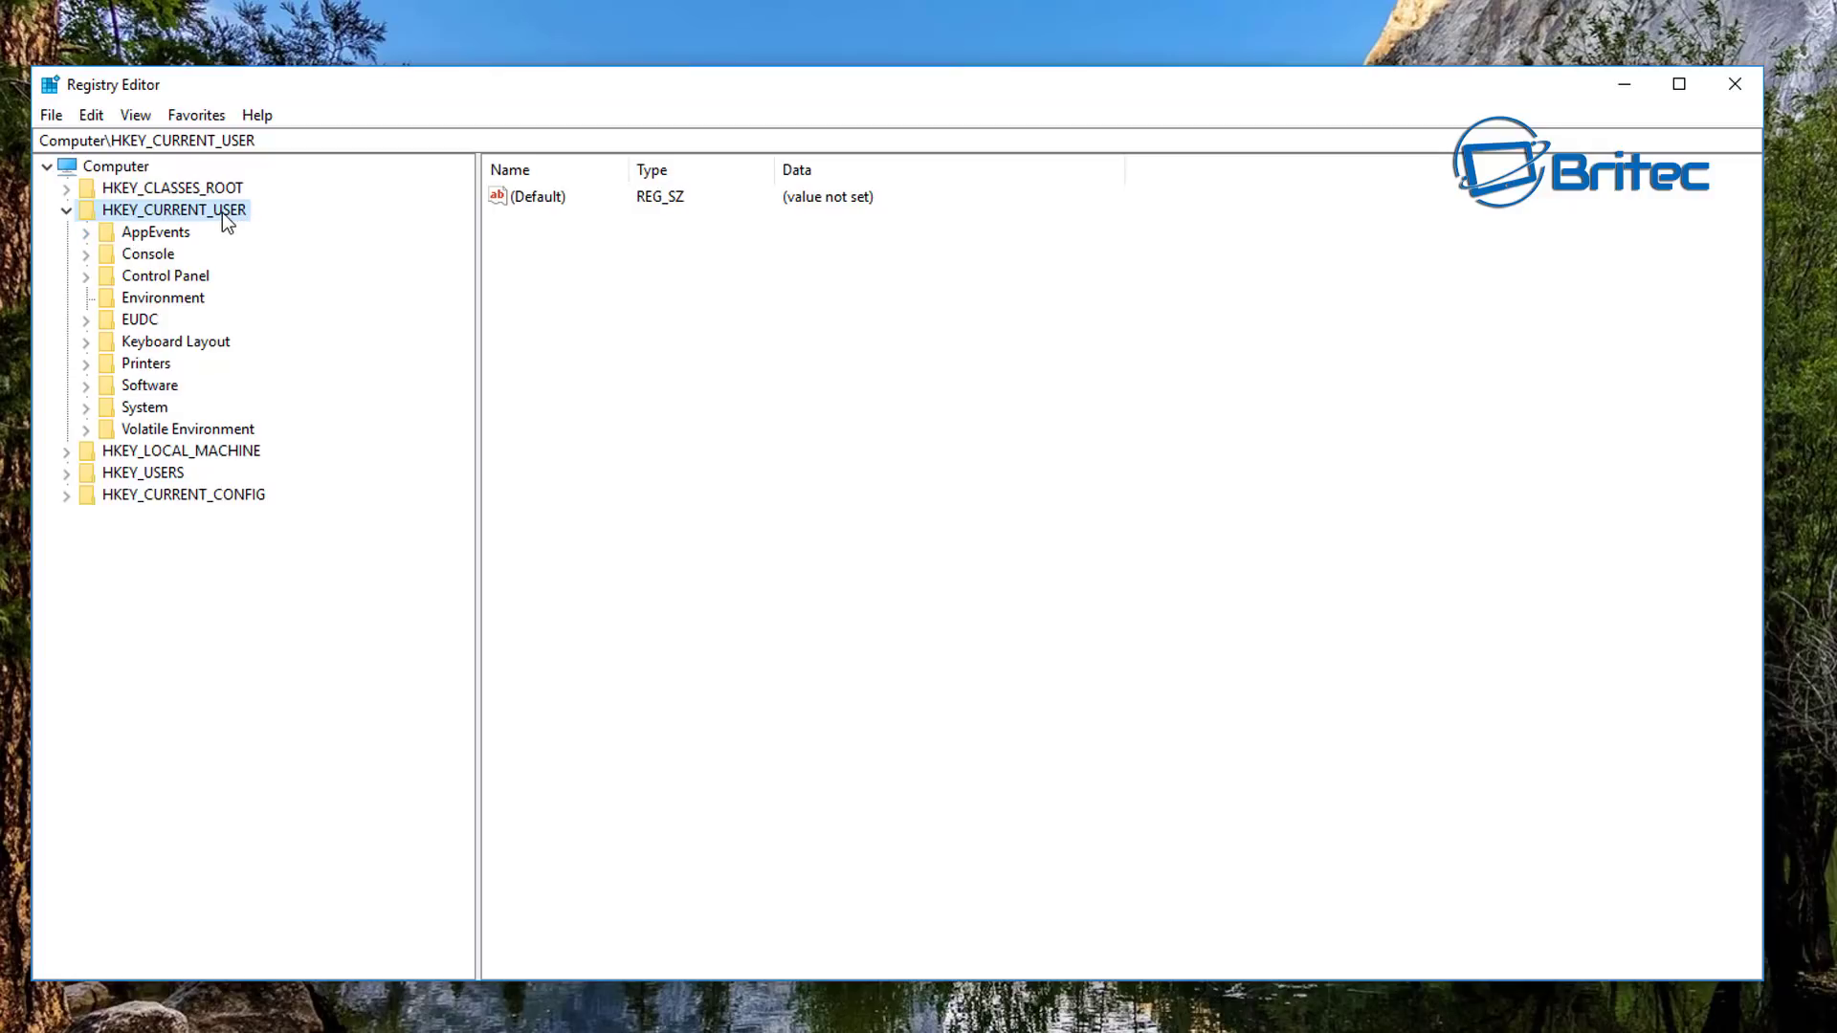
# Expand HKEY_CURRENT_USER > Software > Microsoft in the registry tree
pyautogui.click(65, 212)
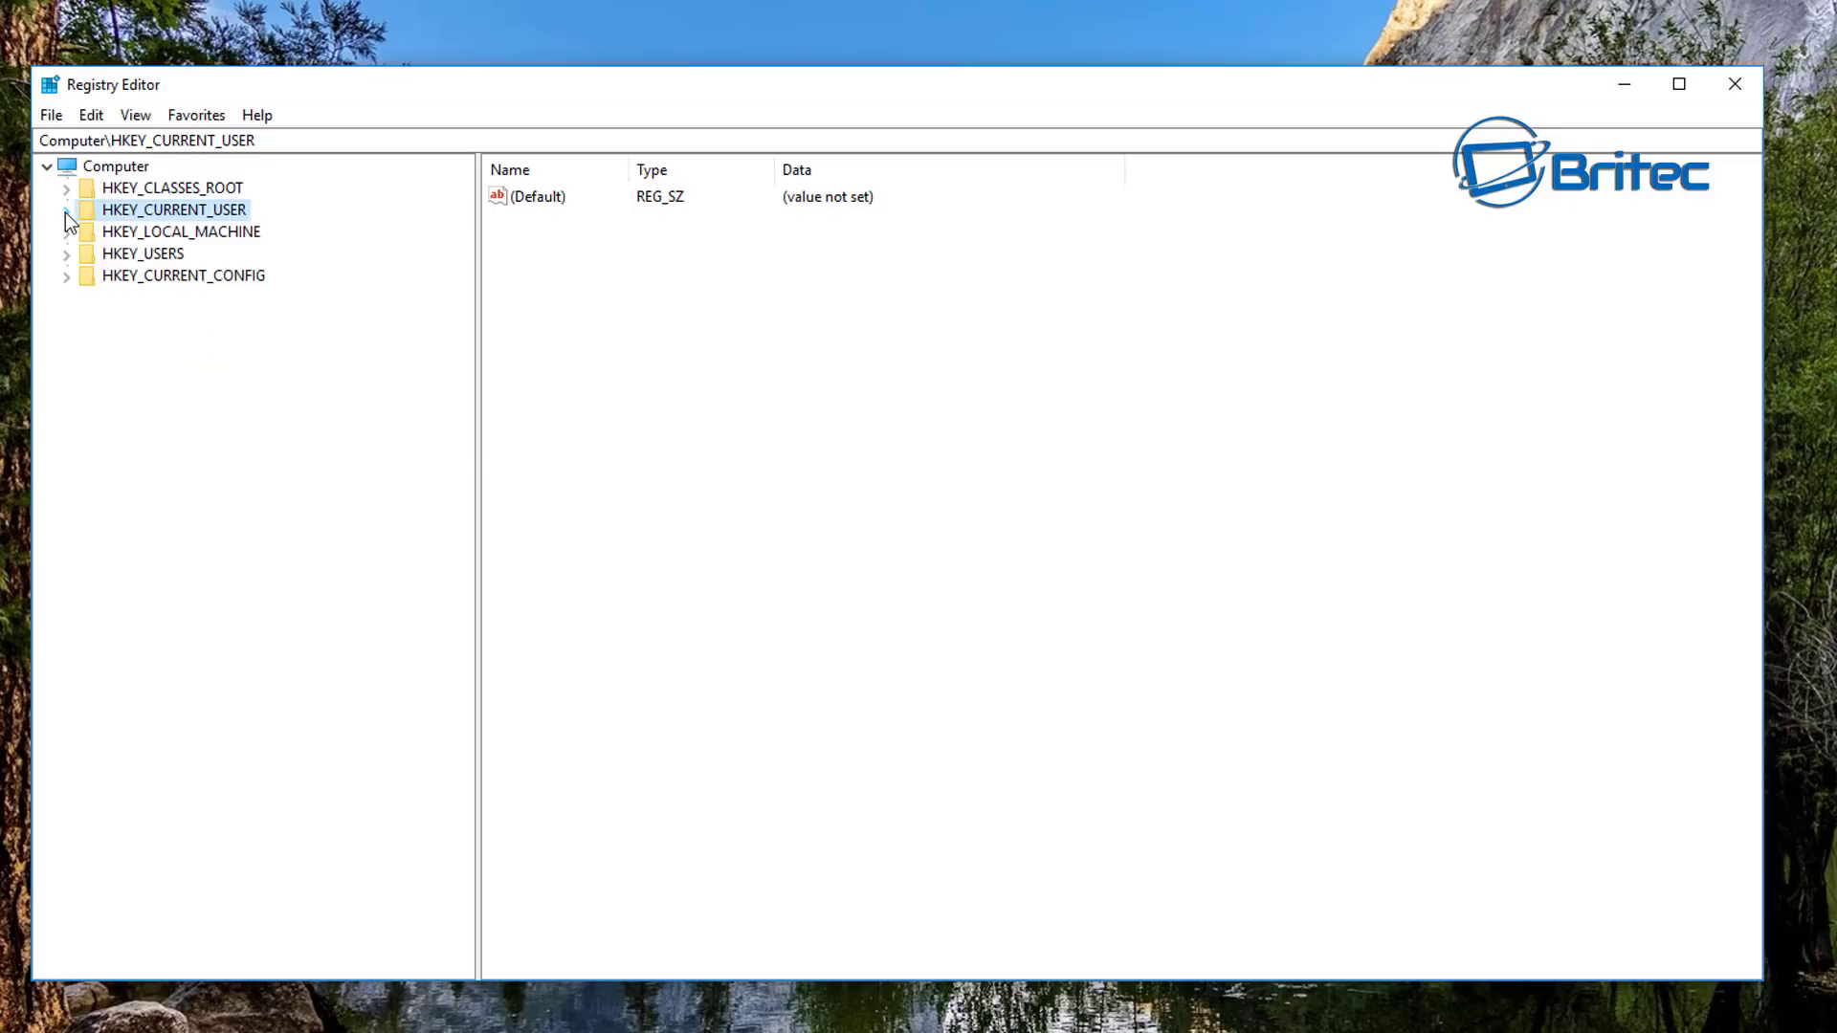
pyautogui.click(71, 215)
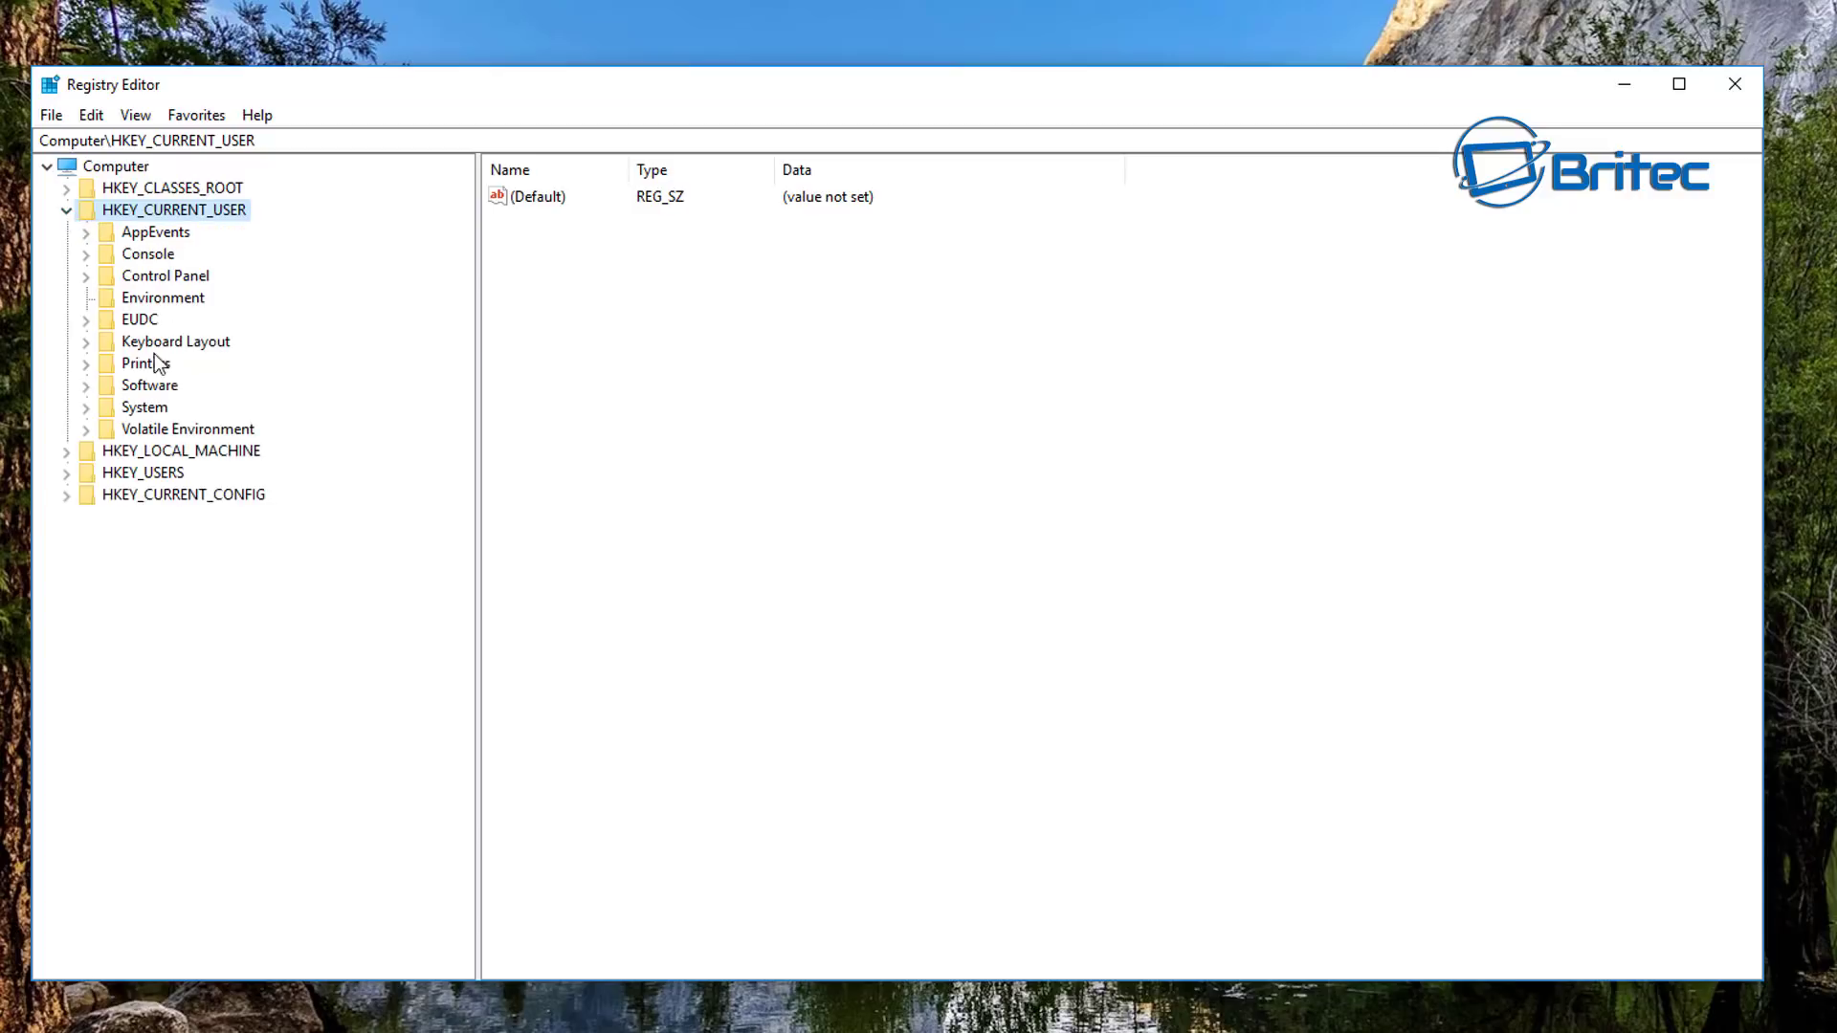
pyautogui.click(151, 389)
pyautogui.click(85, 386)
pyautogui.click(167, 473)
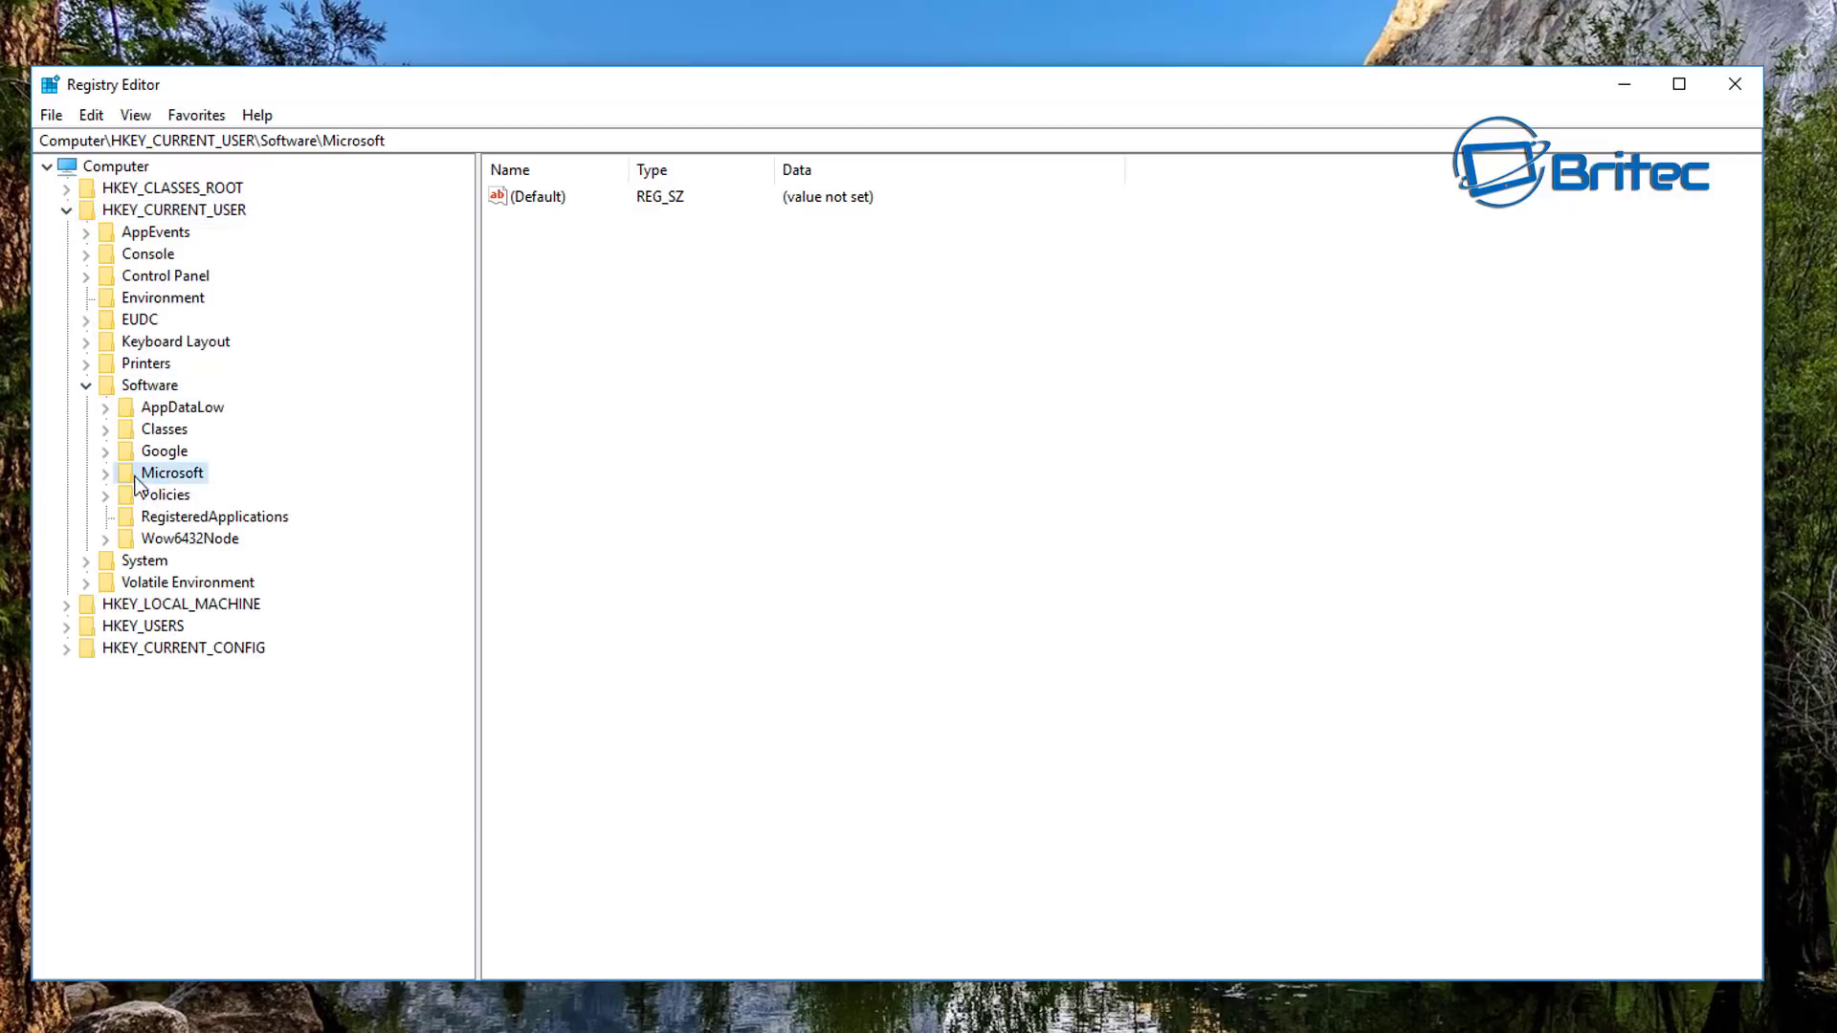
pyautogui.click(106, 473)
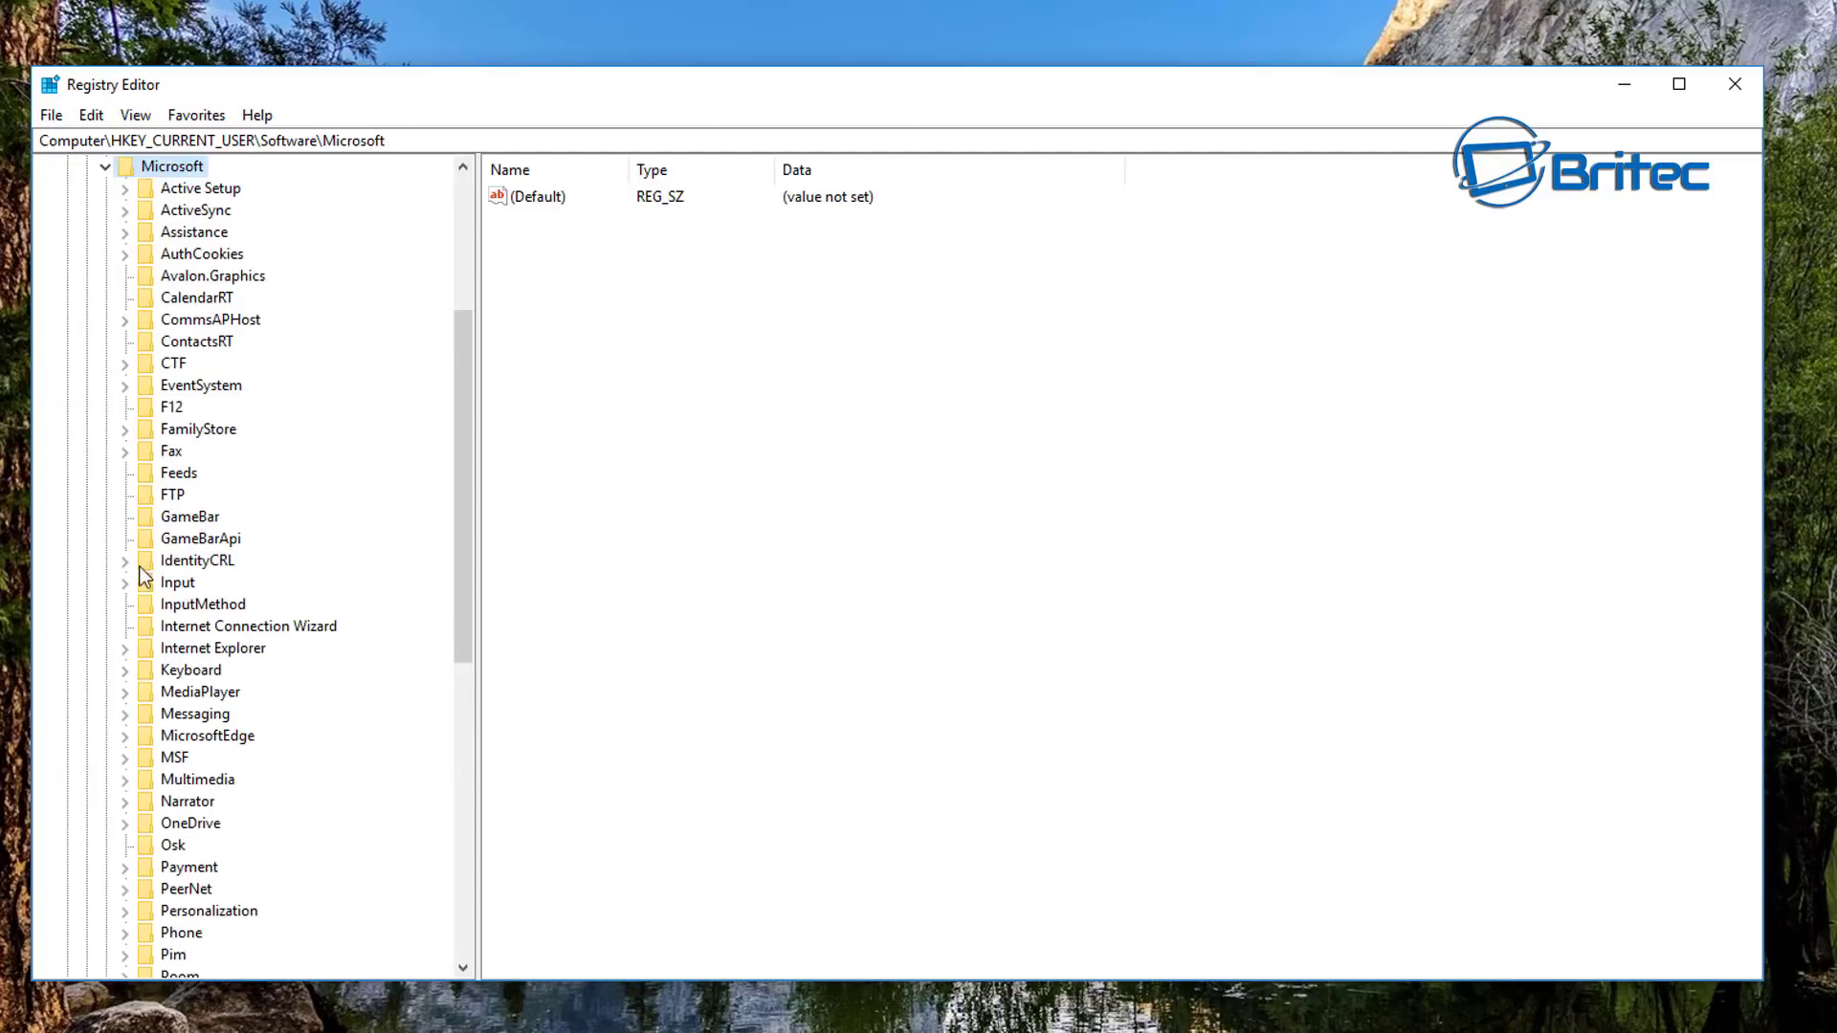
# Drill into Windows > CurrentVersion > CapabilityAccessManager > ConsentStore and select broadFileSystemAccess
pyautogui.scroll(-4, 254, 741)
pyautogui.scroll(-5, 257, 755)
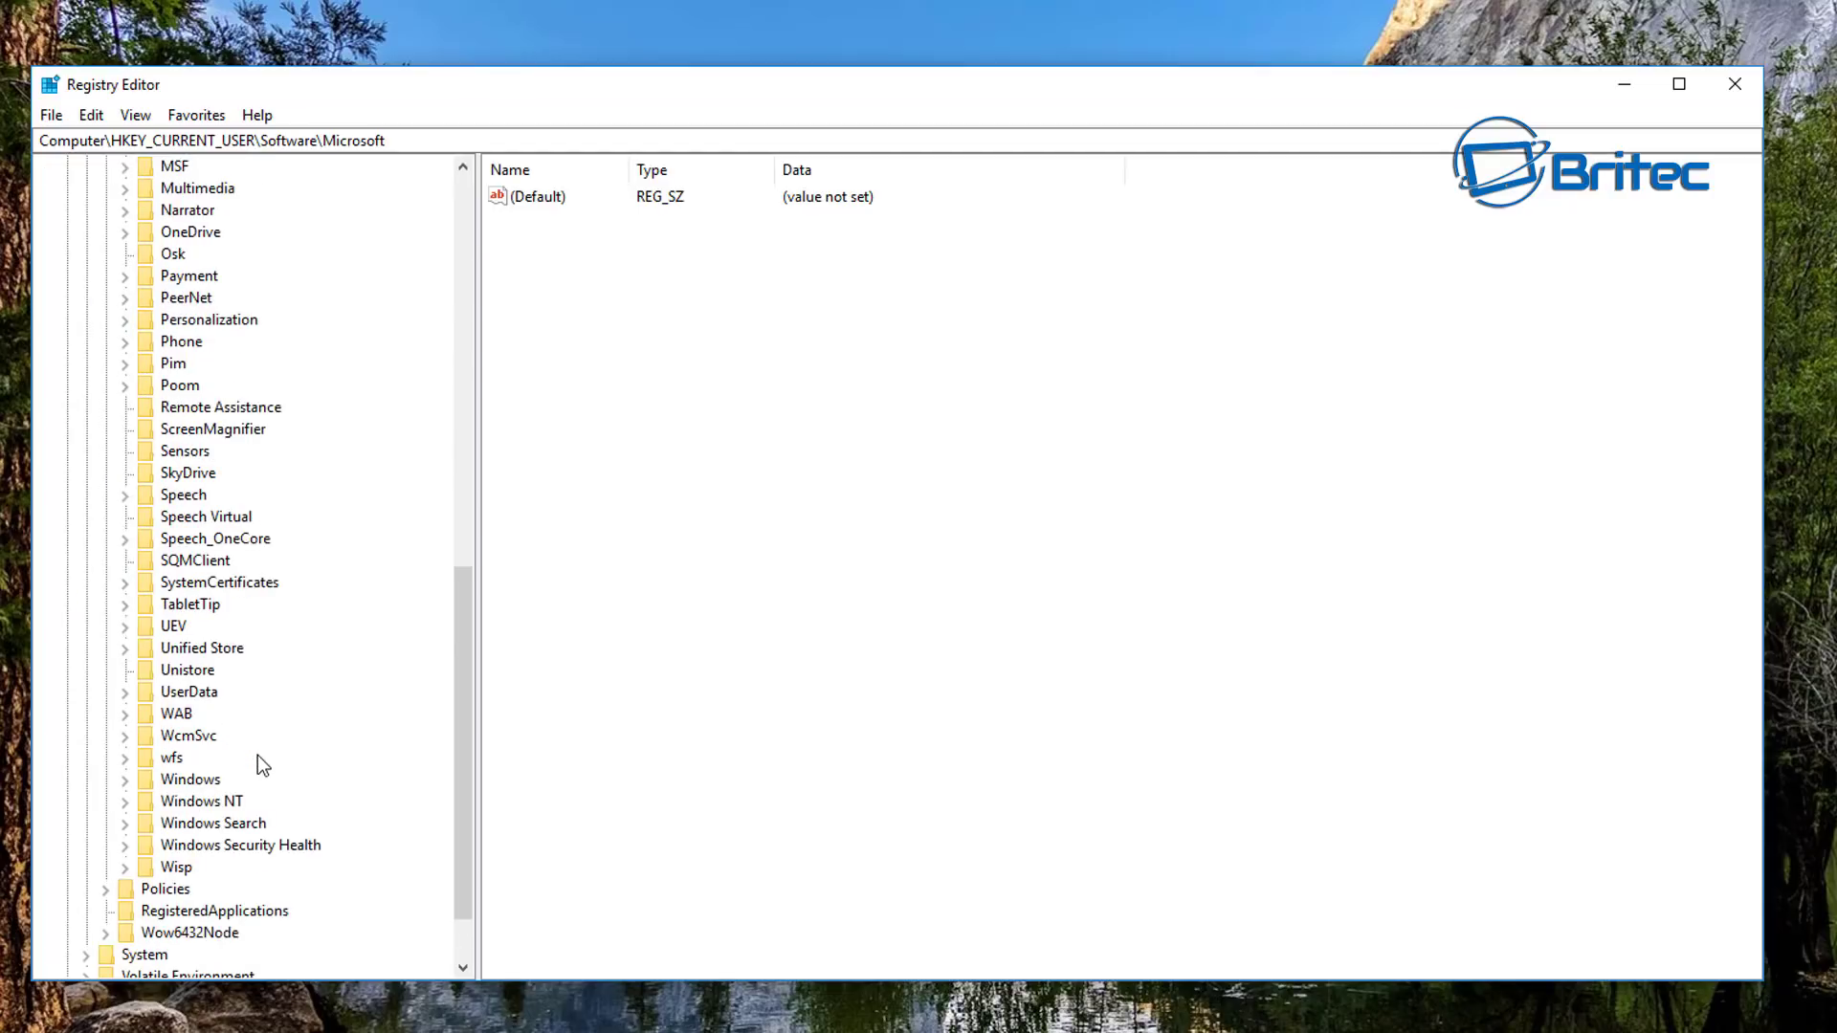
pyautogui.click(196, 779)
pyautogui.click(125, 782)
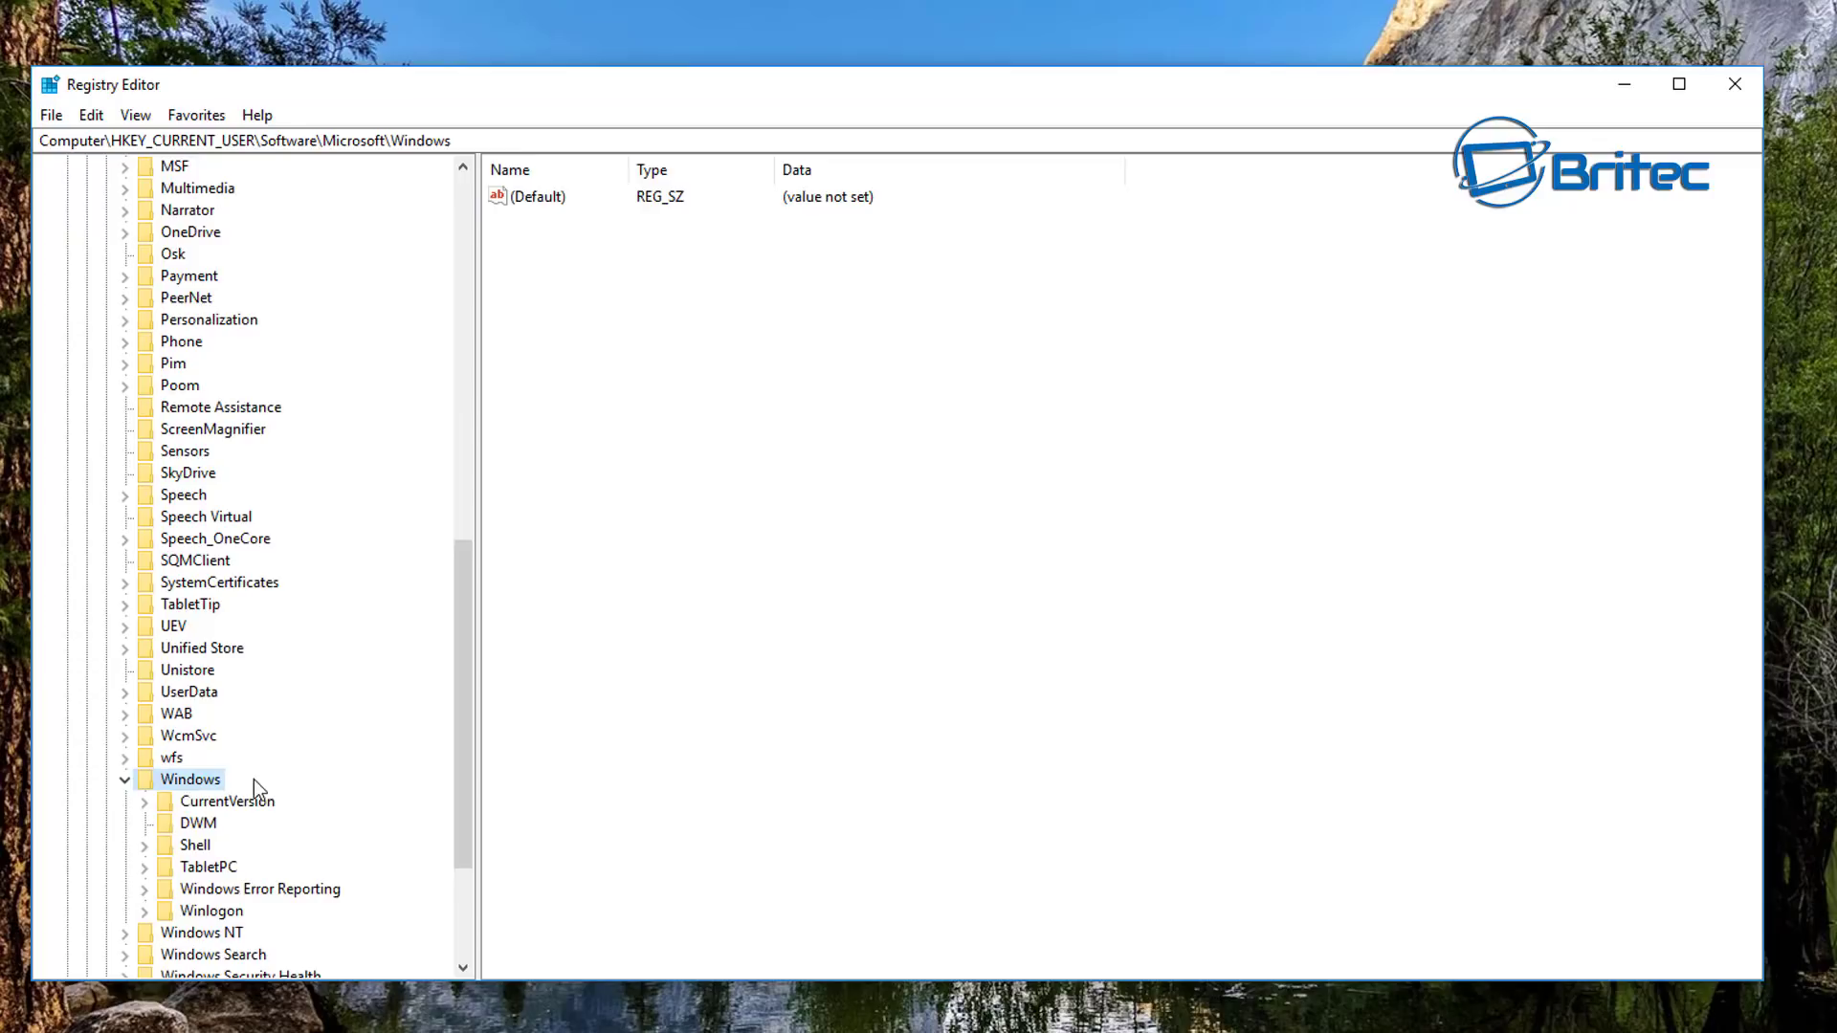
pyautogui.click(213, 808)
pyautogui.click(144, 803)
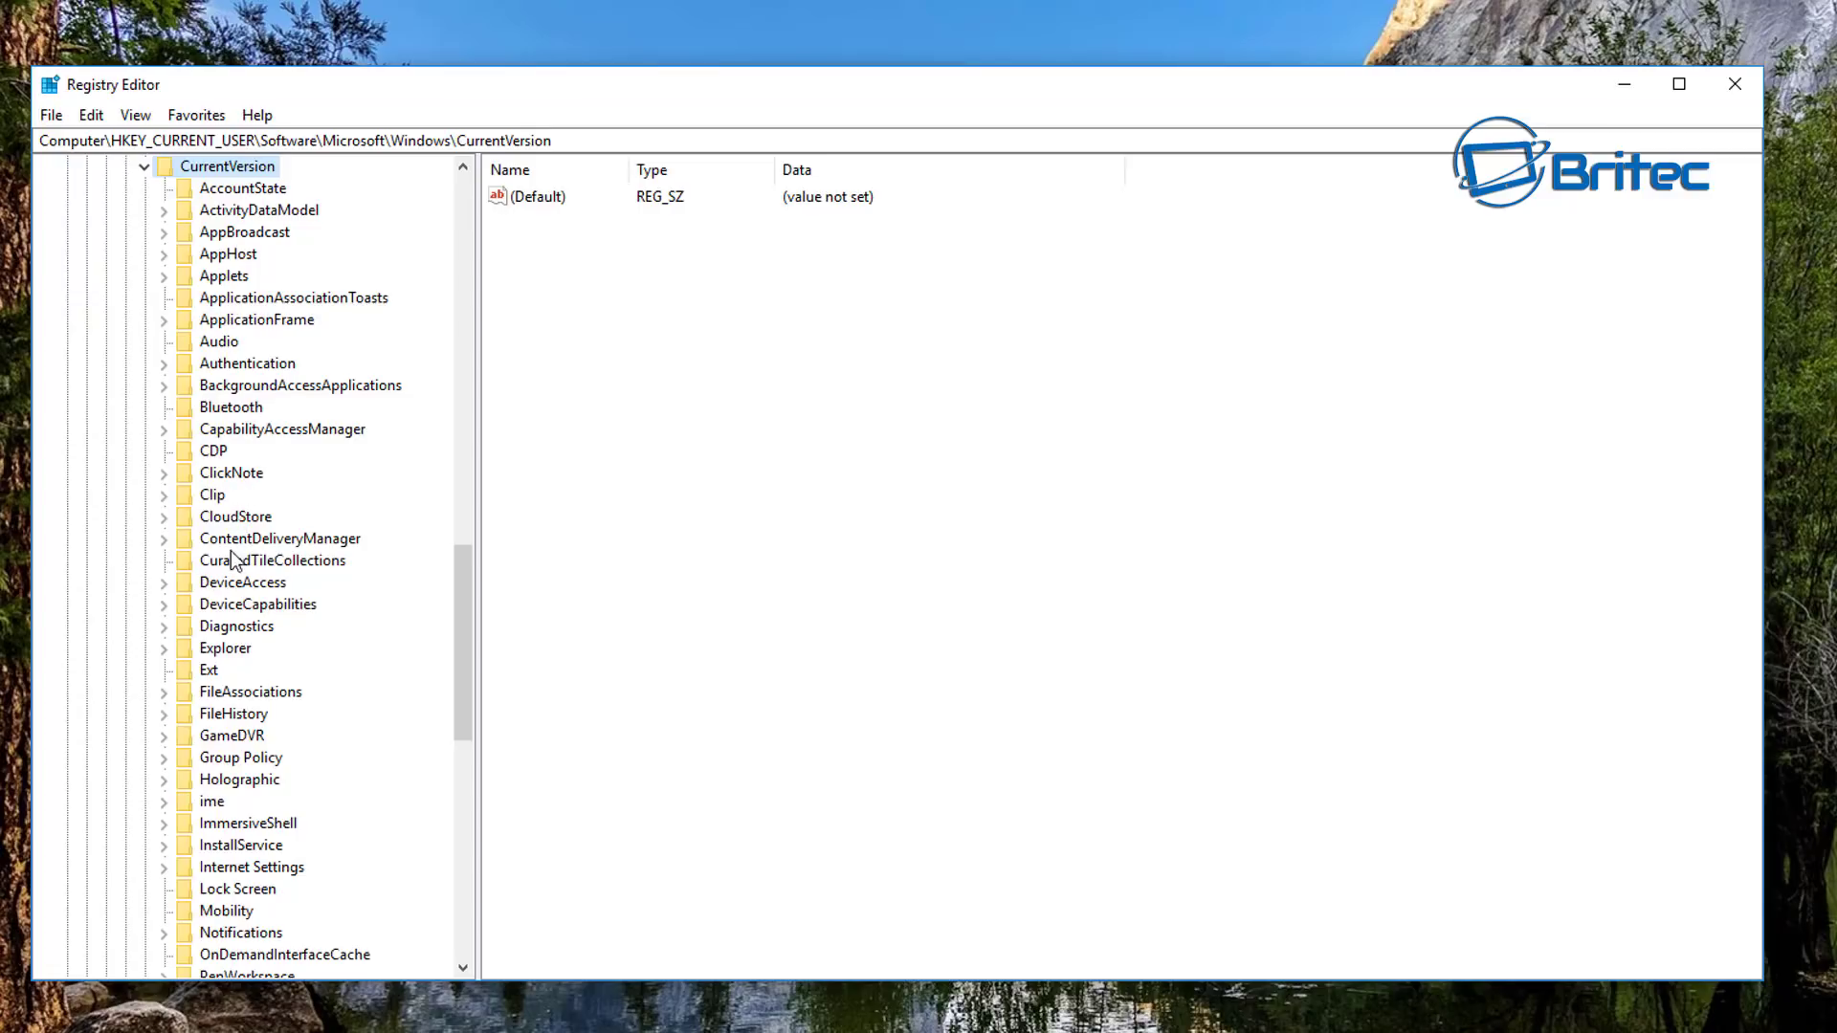
pyautogui.click(250, 431)
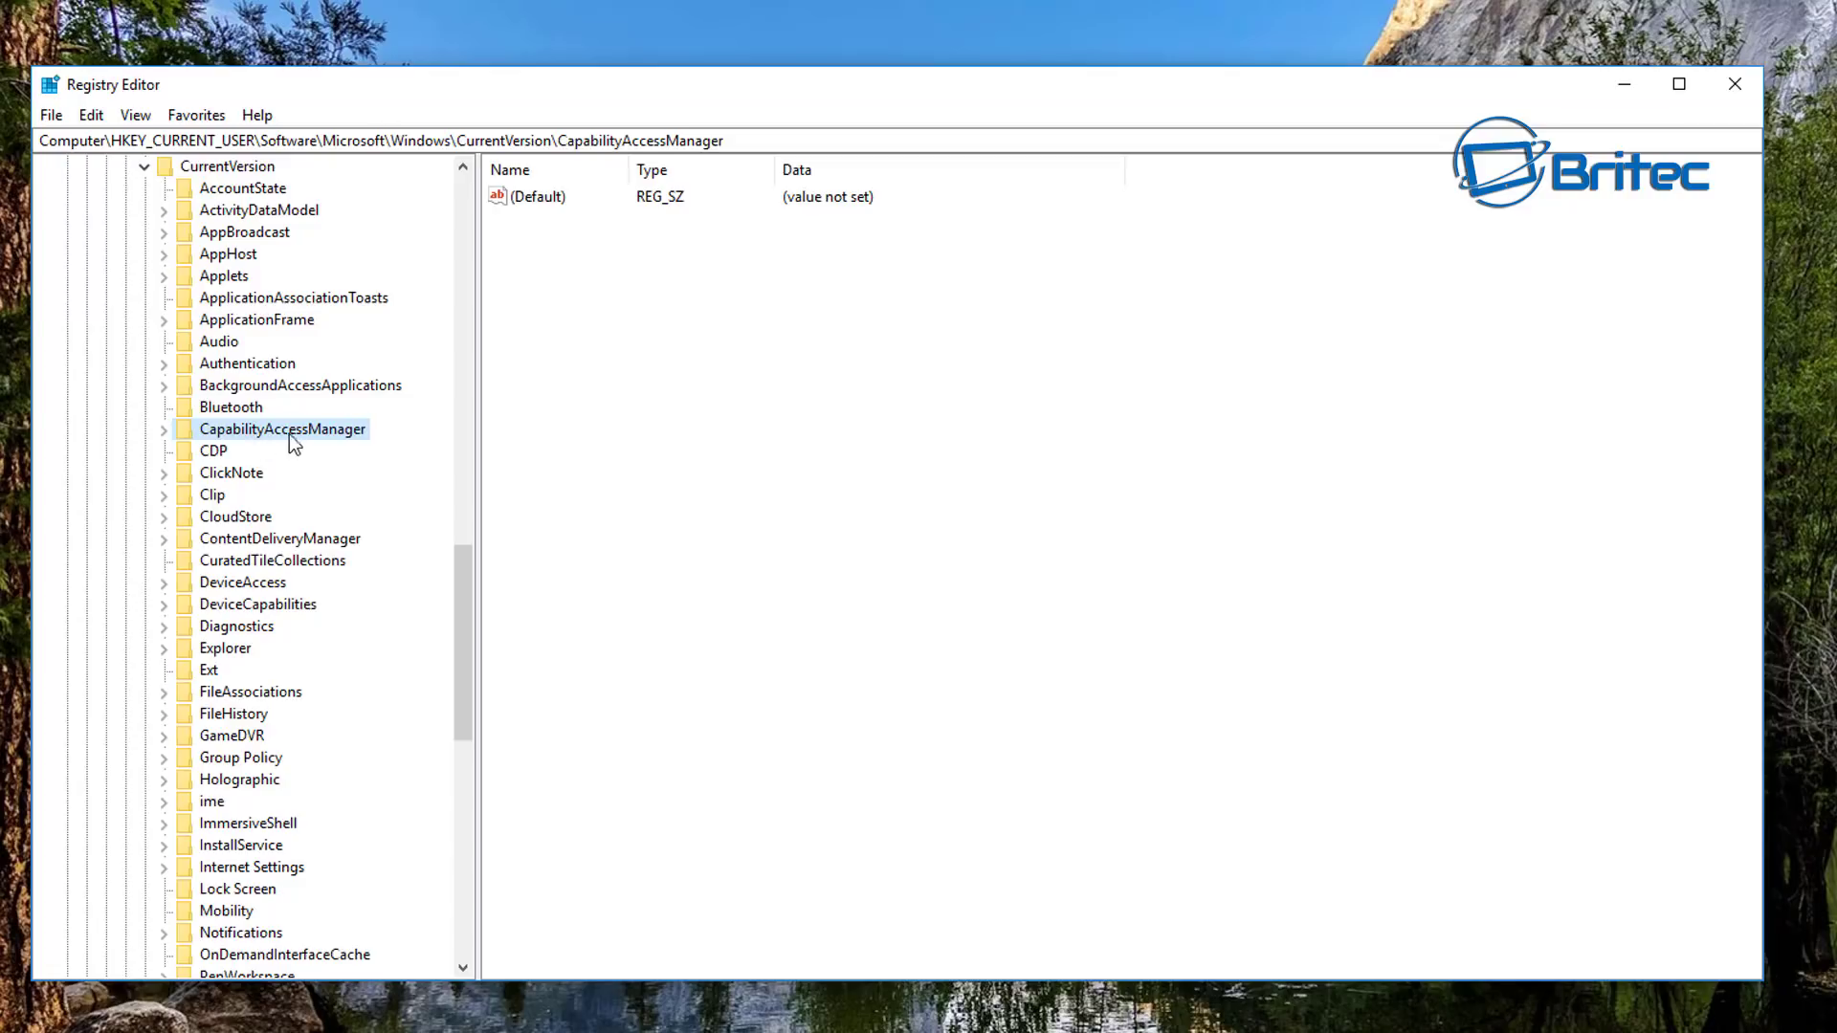
pyautogui.click(163, 431)
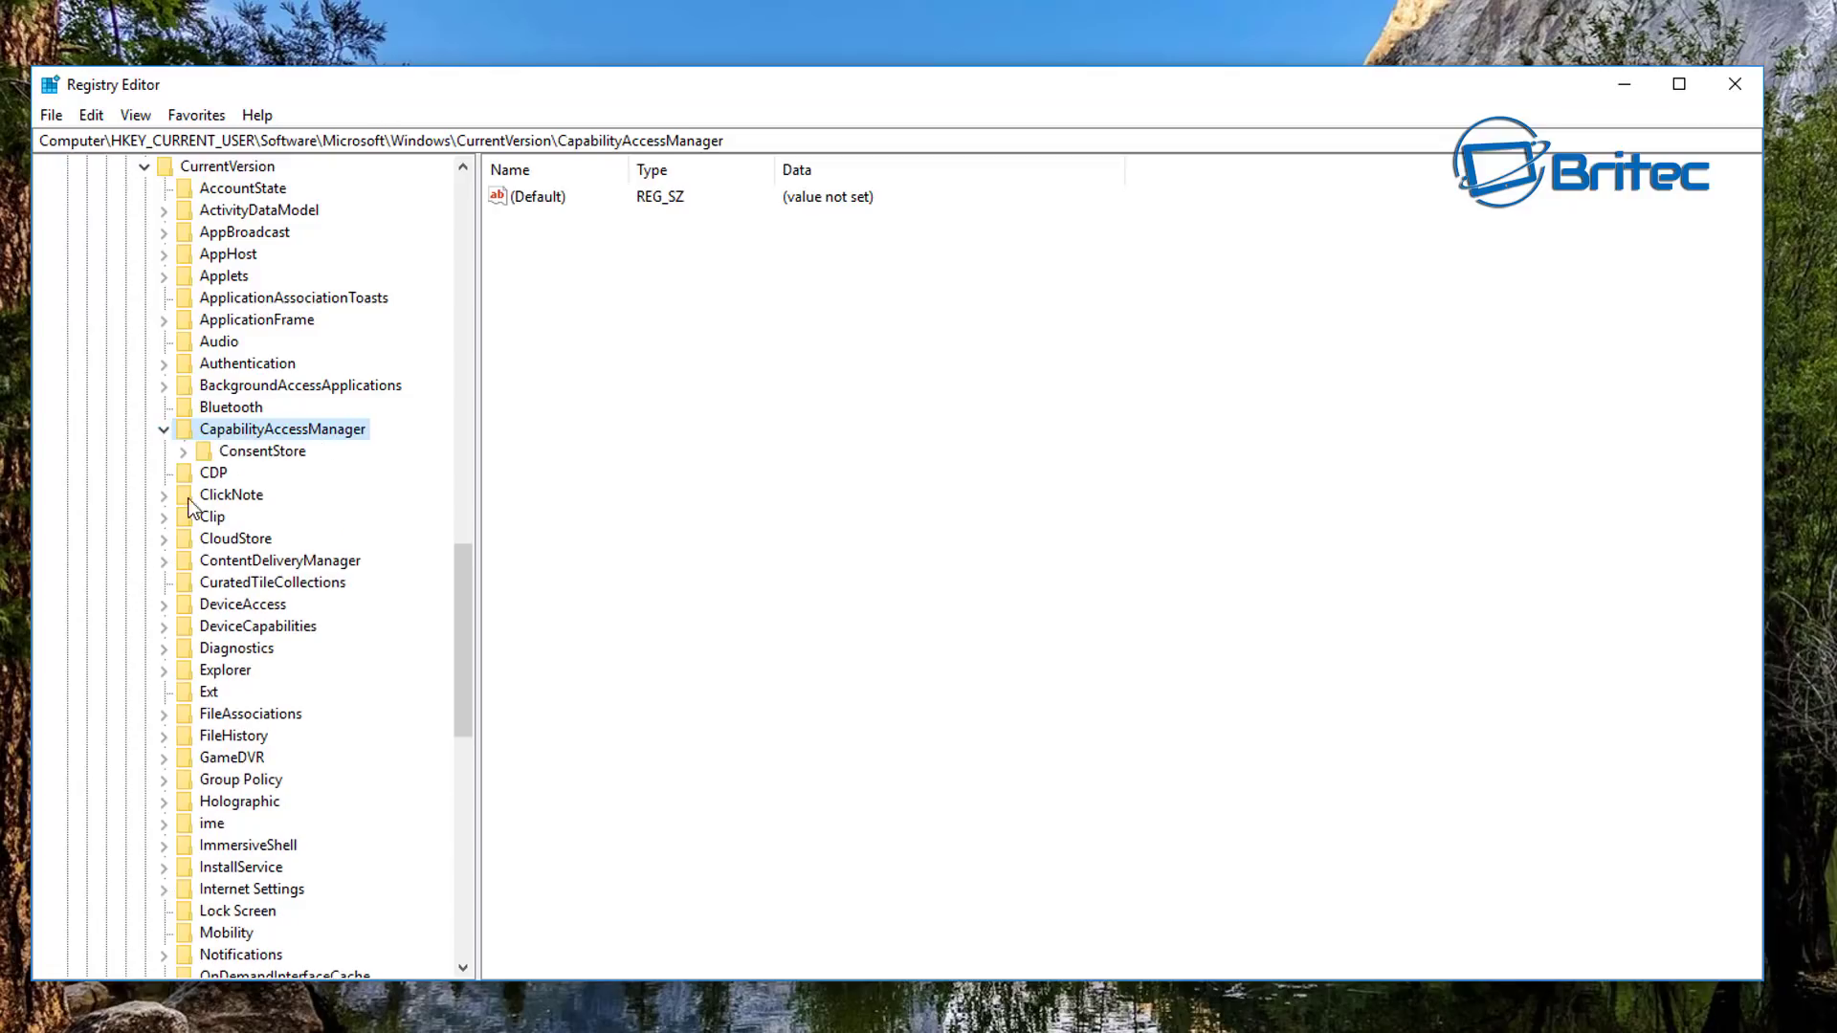
pyautogui.click(251, 454)
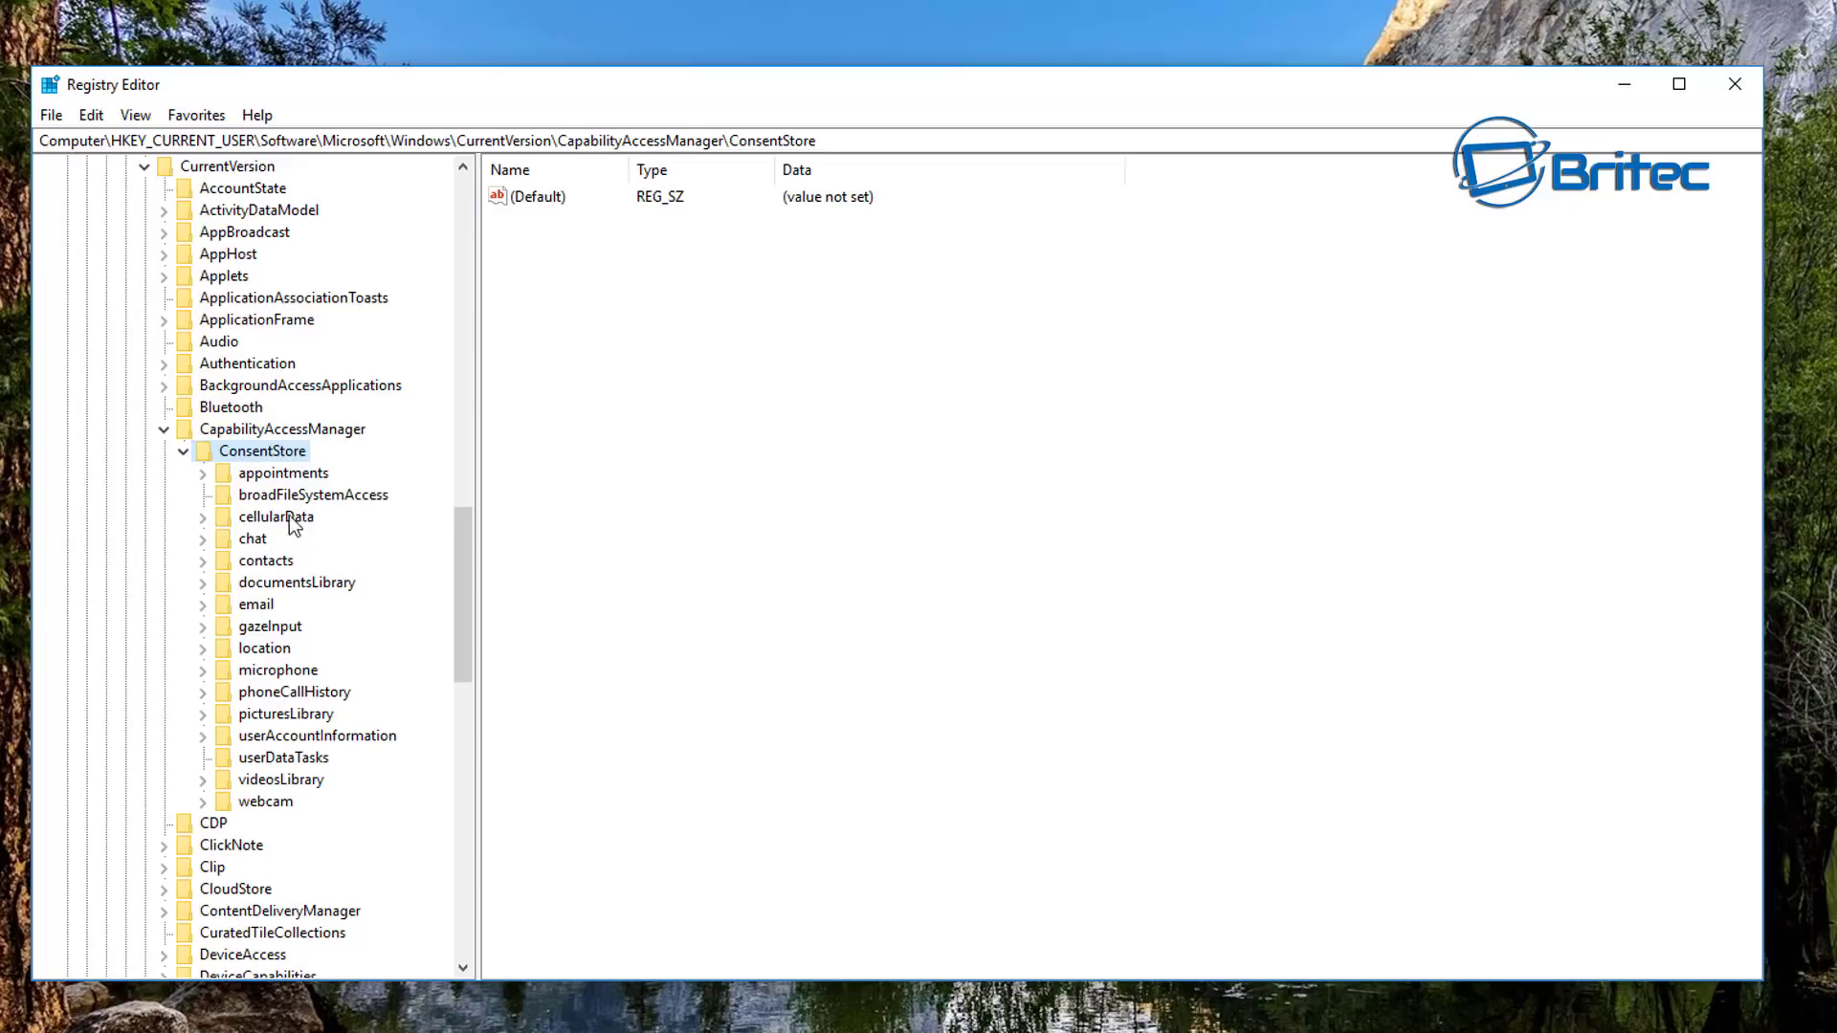
pyautogui.click(348, 501)
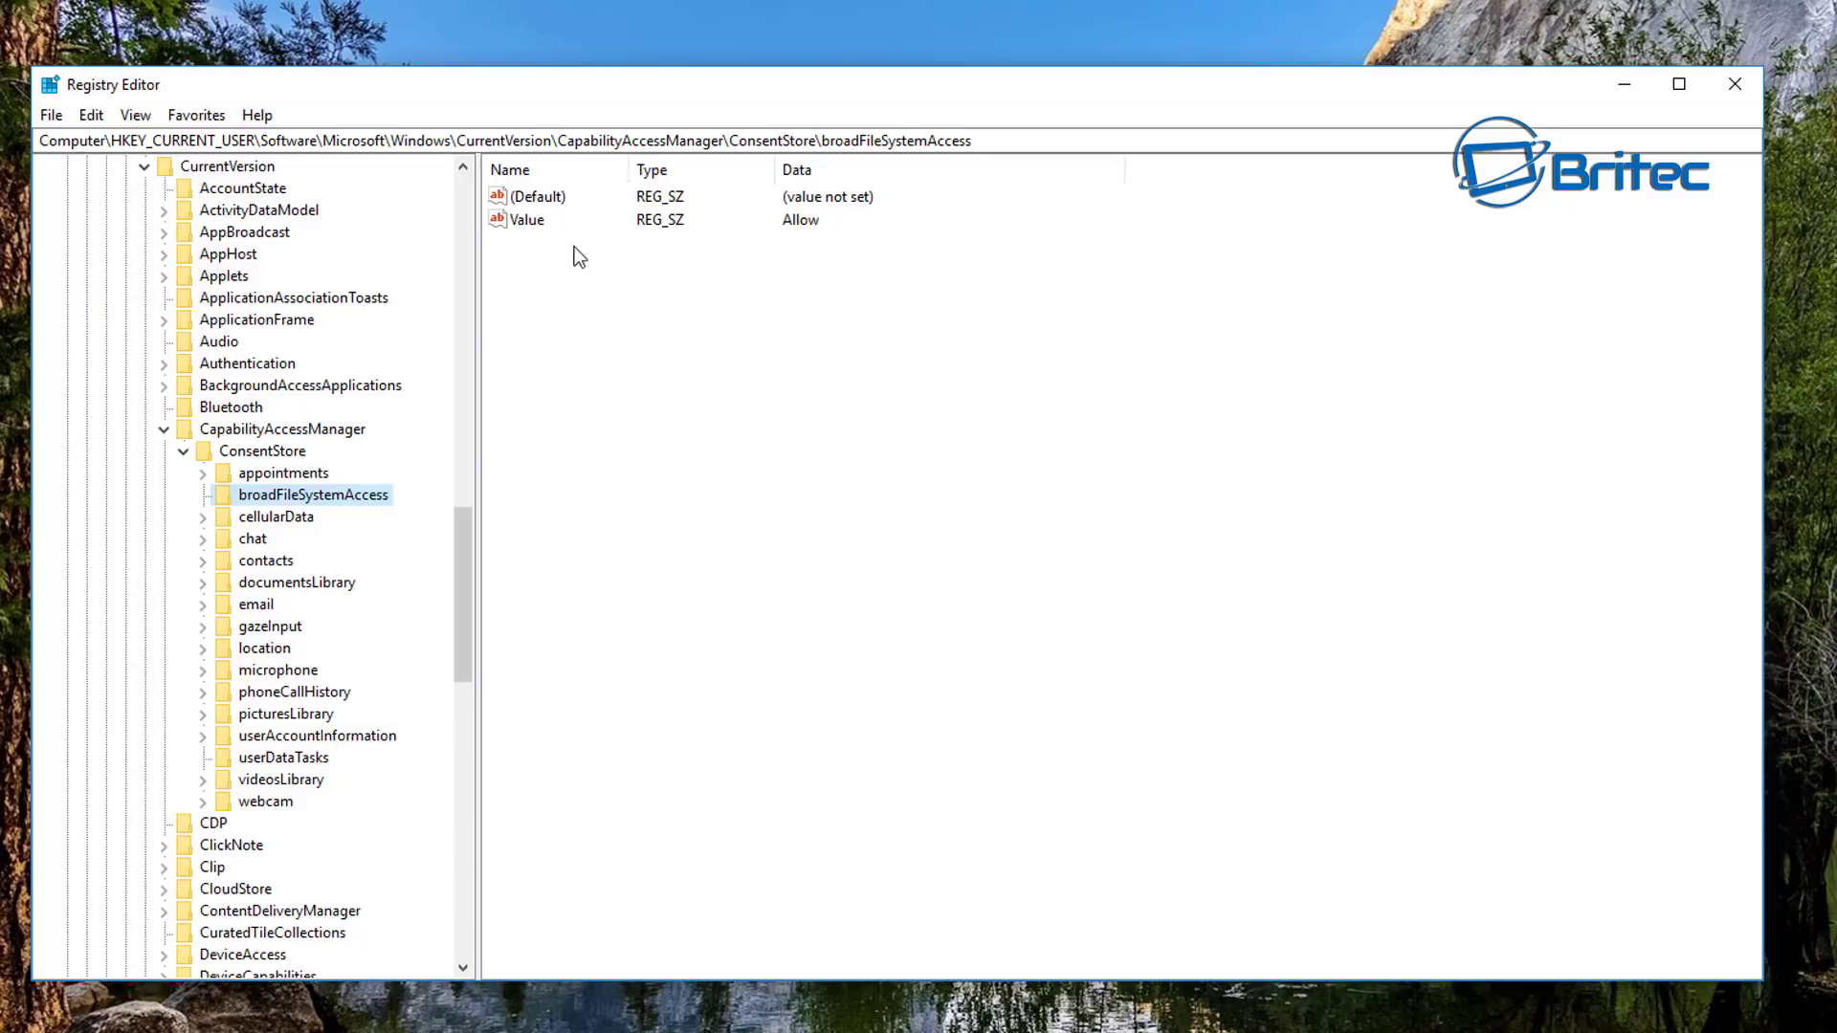
pyautogui.click(521, 222)
pyautogui.doubleClick(520, 218)
pyautogui.moveTo(325, 191); pyautogui.dragTo(722, 285)
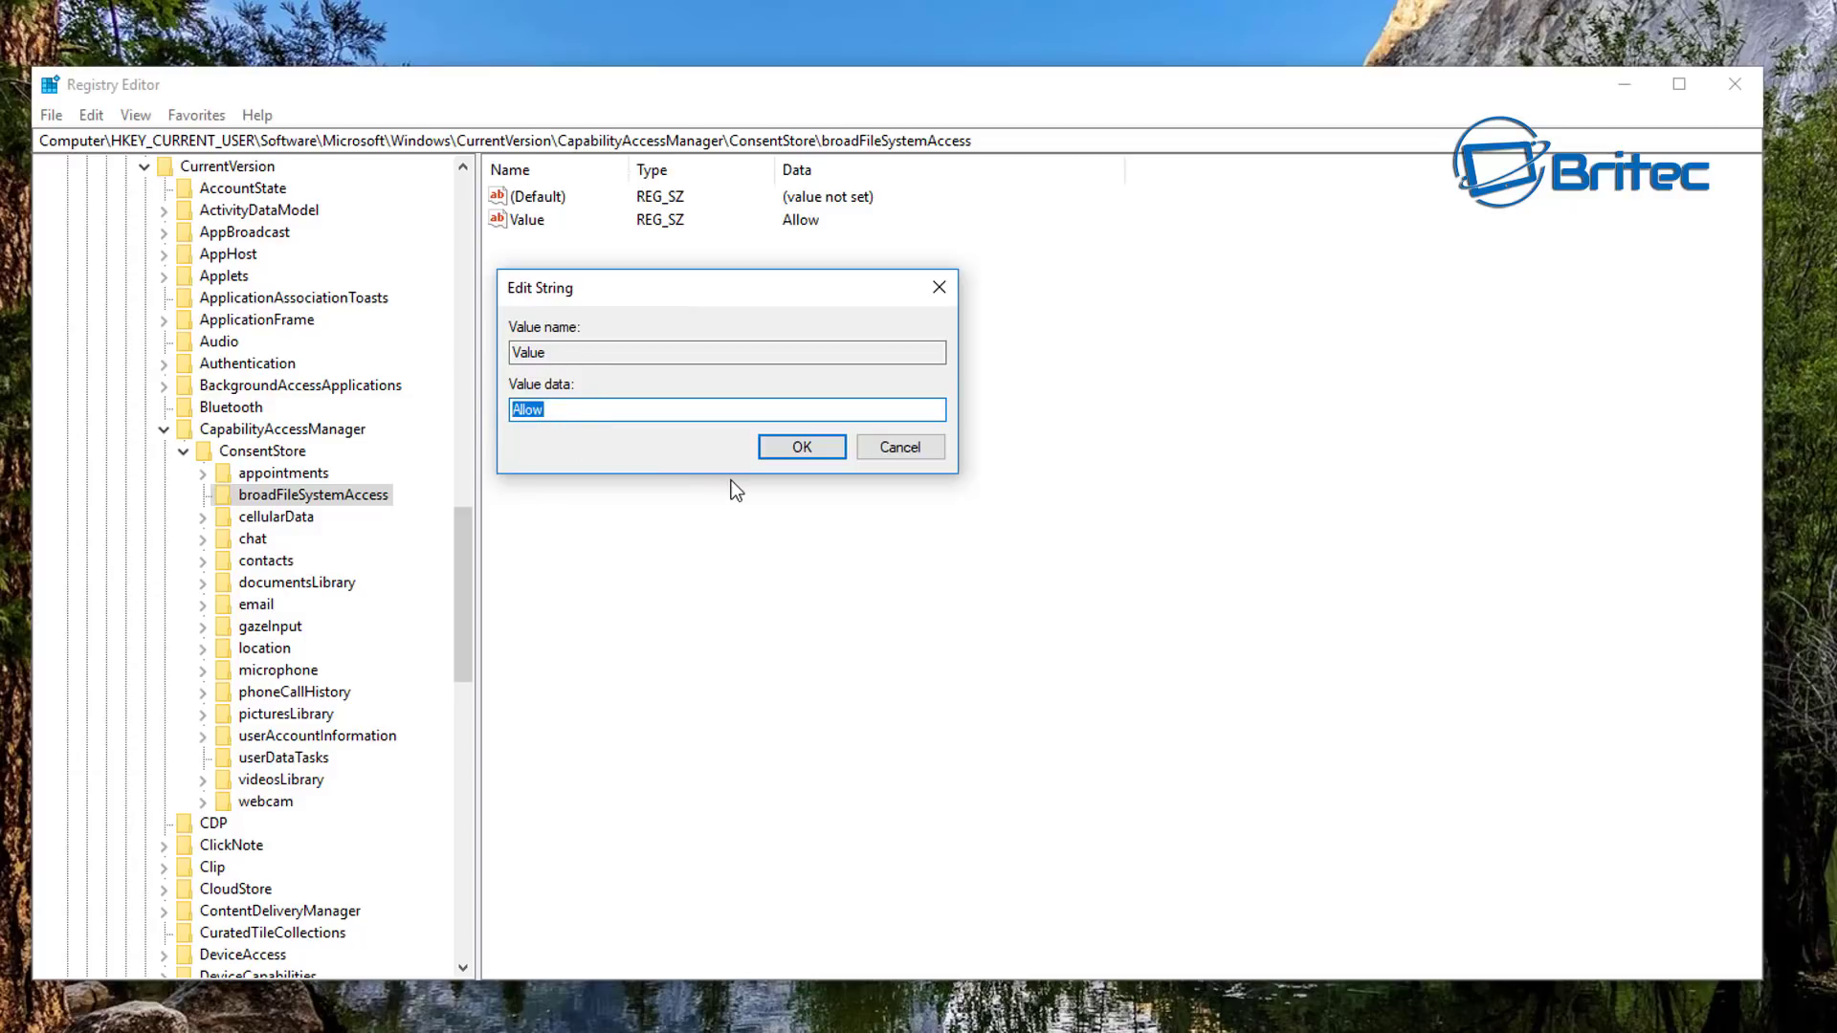
pyautogui.write('Deny')
pyautogui.click(800, 450)
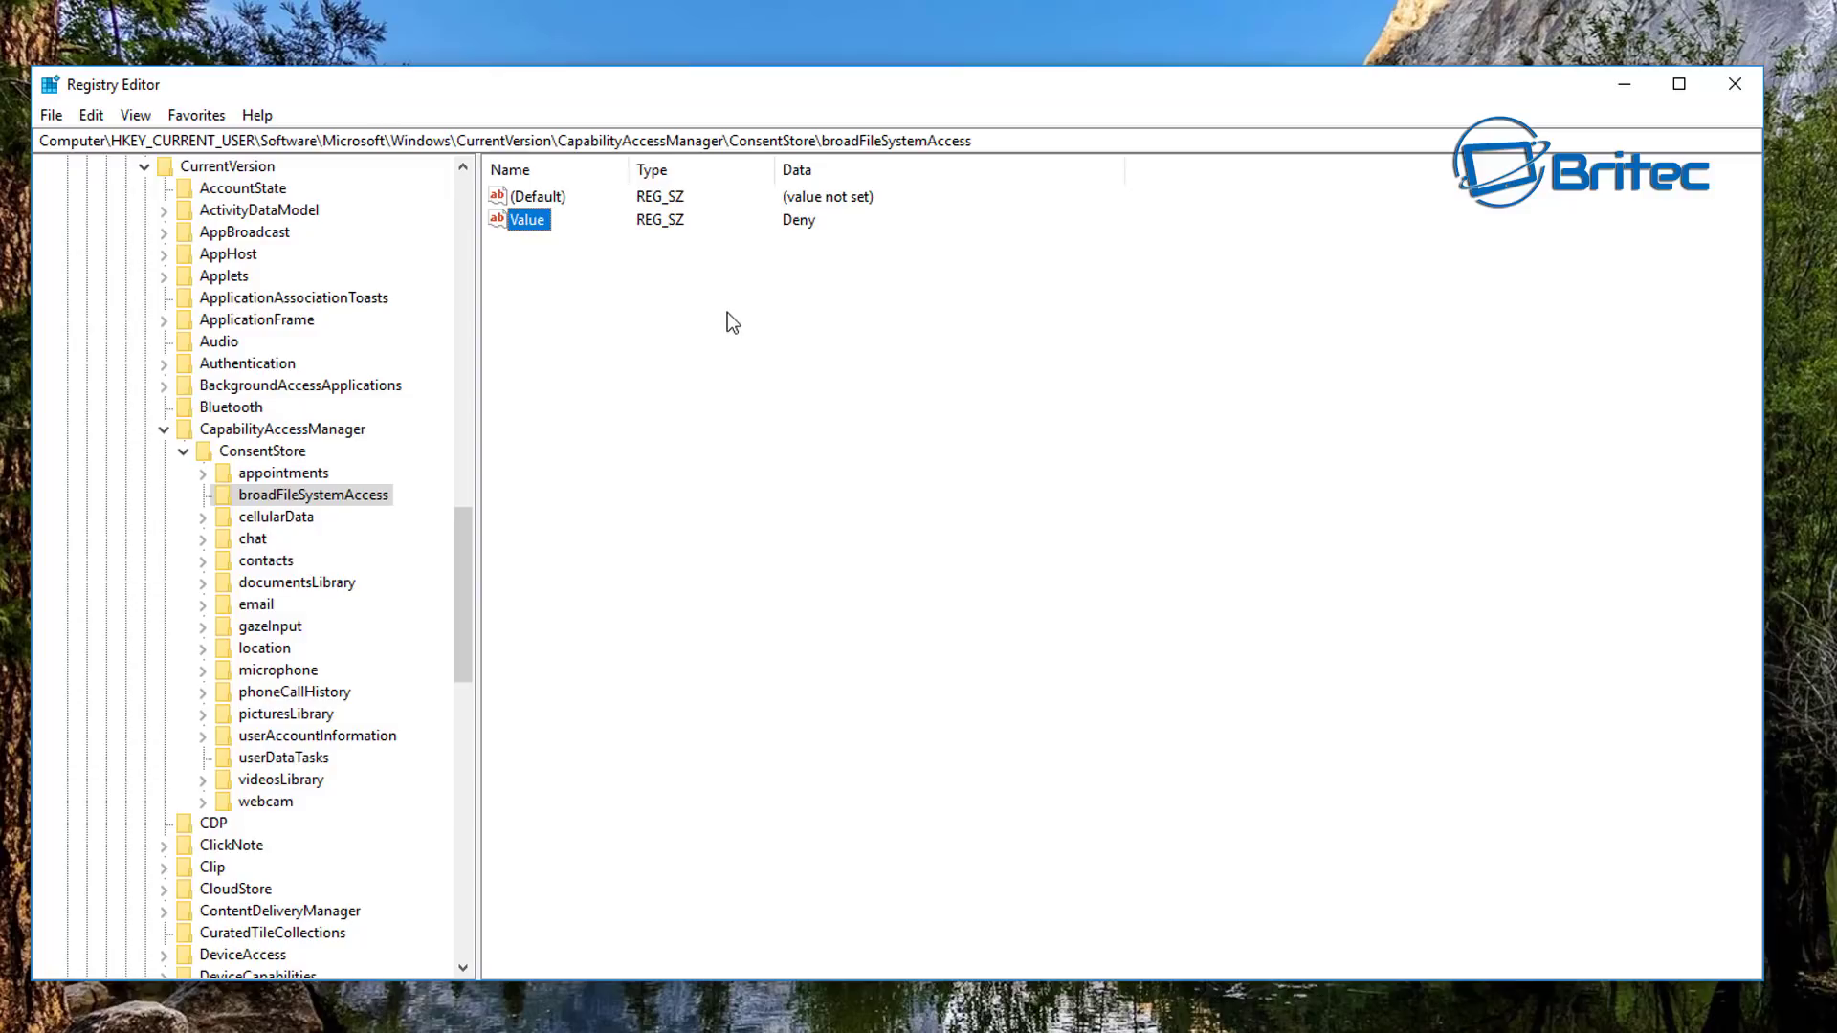
pyautogui.doubleClick(524, 220)
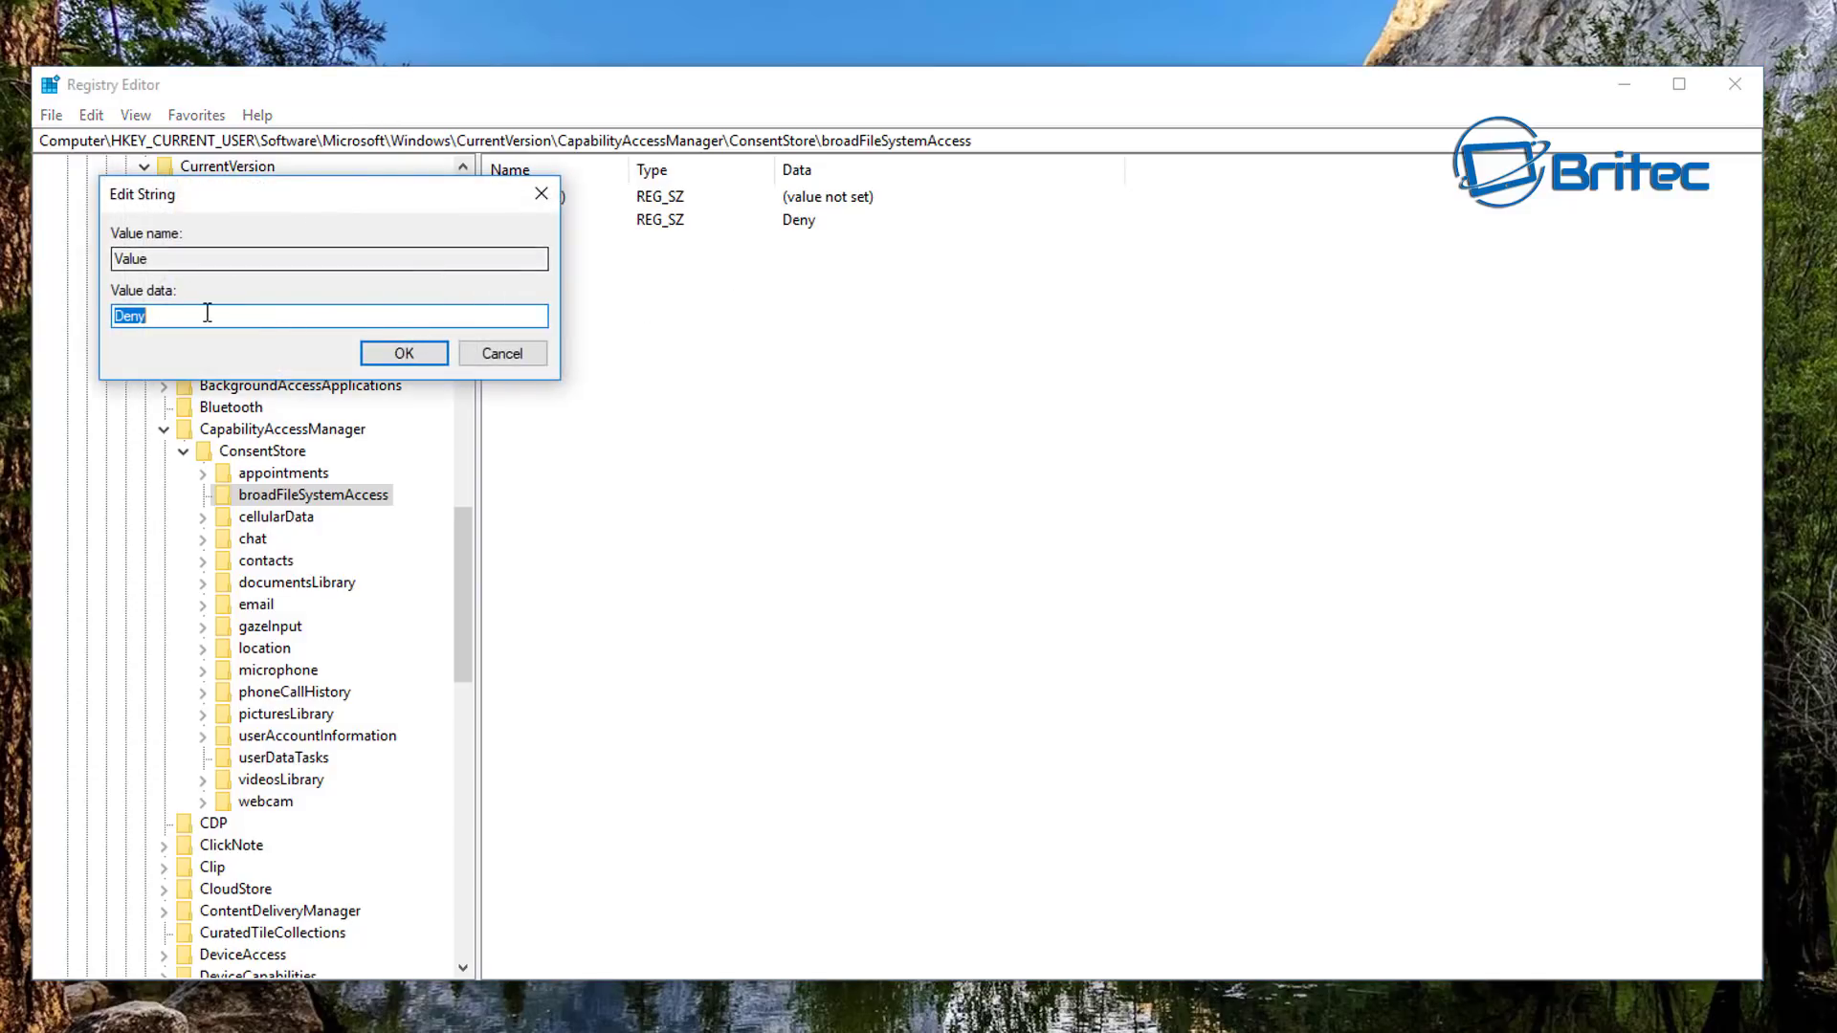
pyautogui.write('Allow')
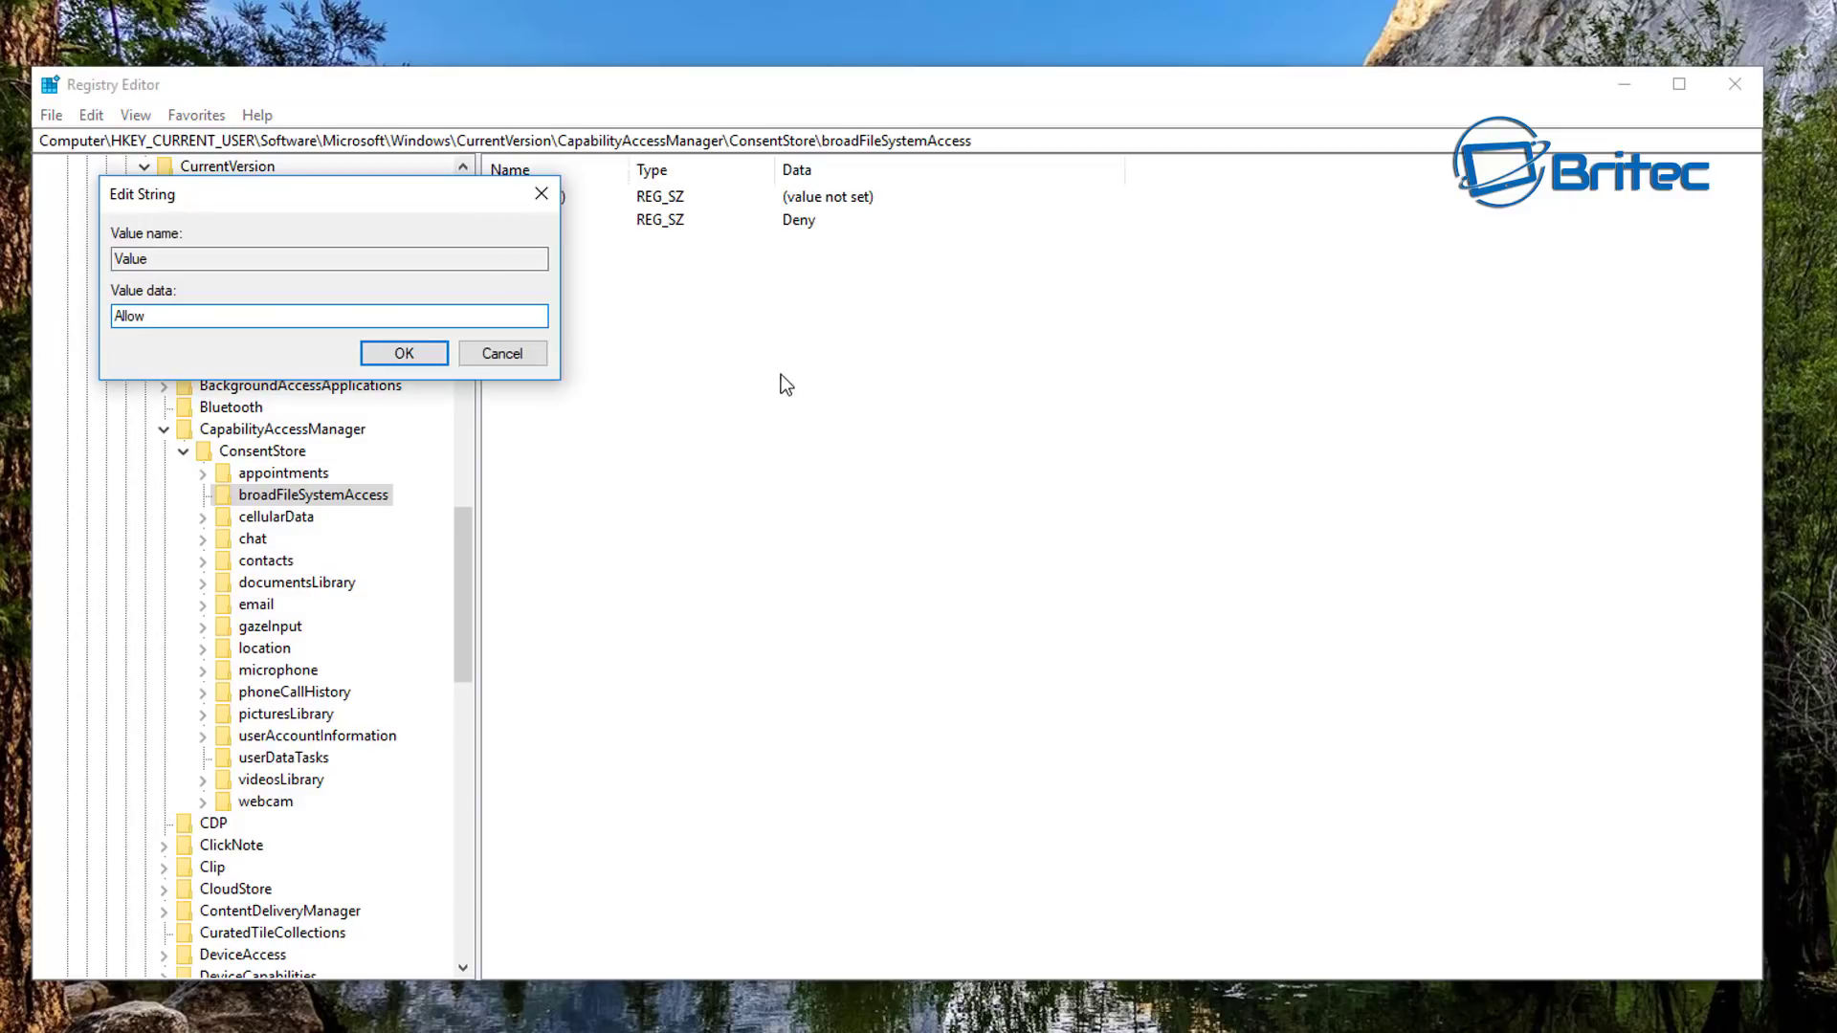
pyautogui.click(446, 356)
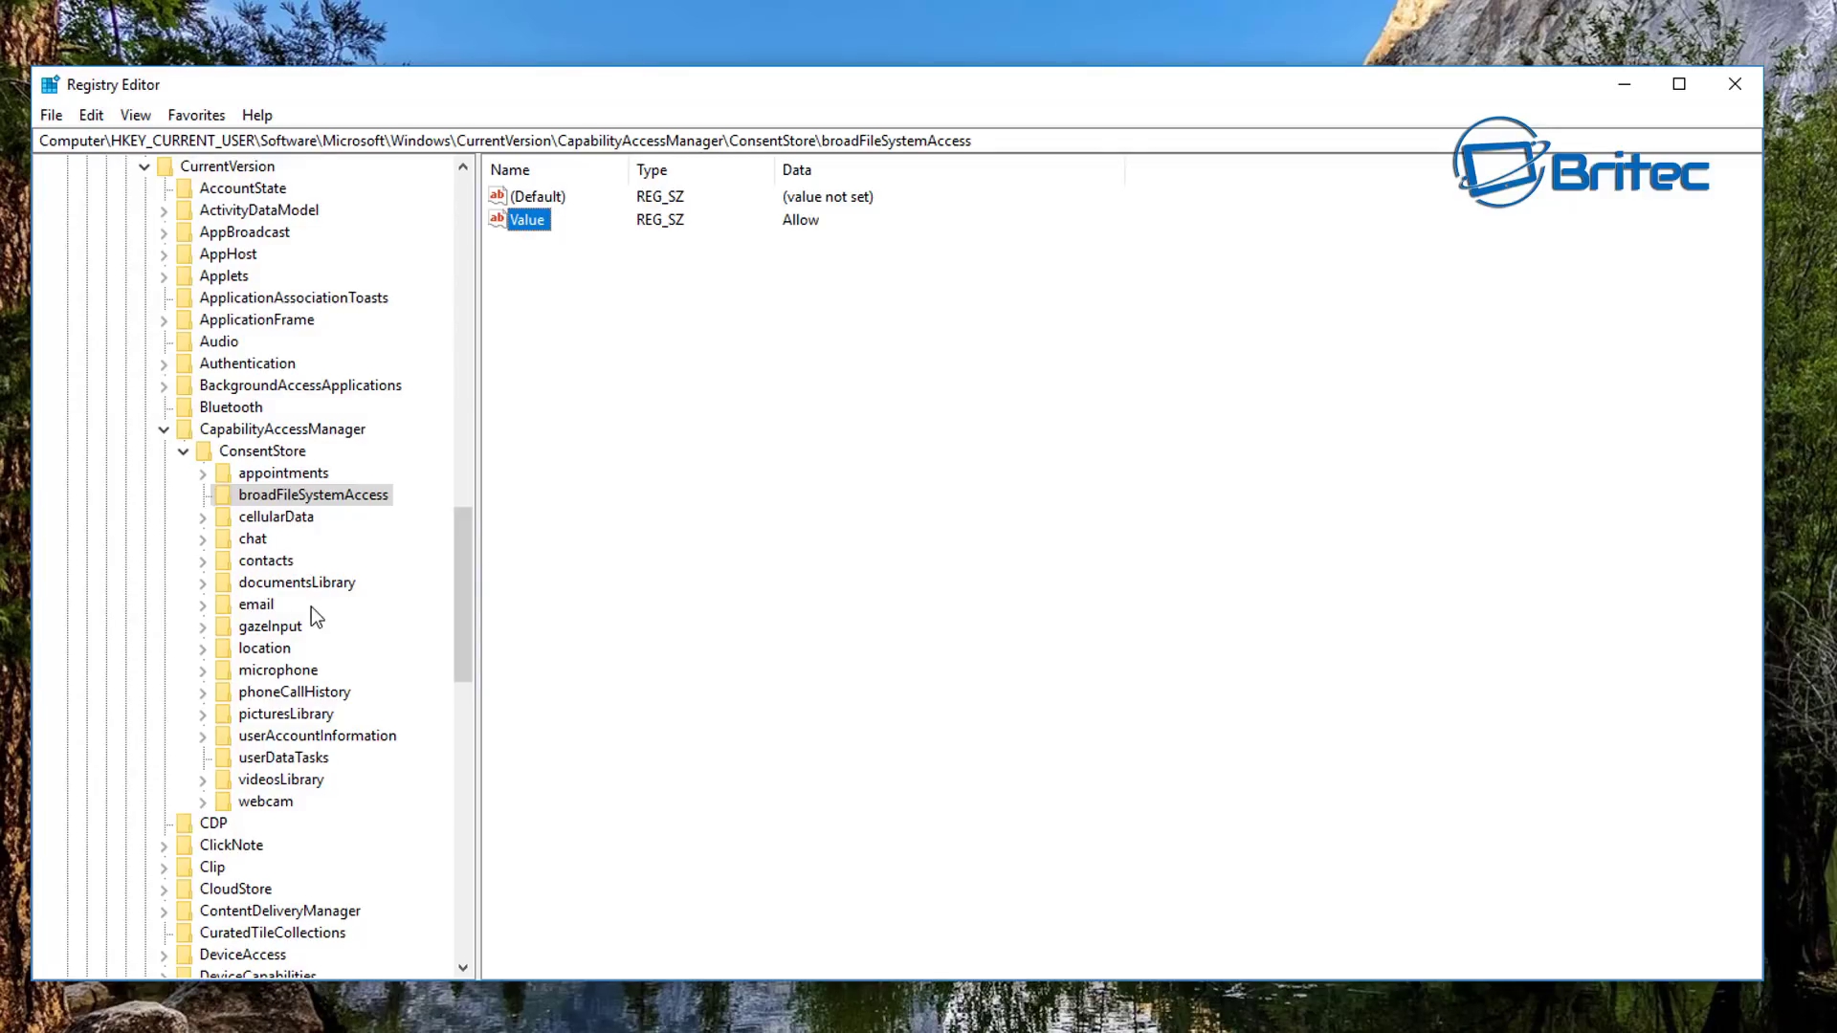
pyautogui.click(340, 583)
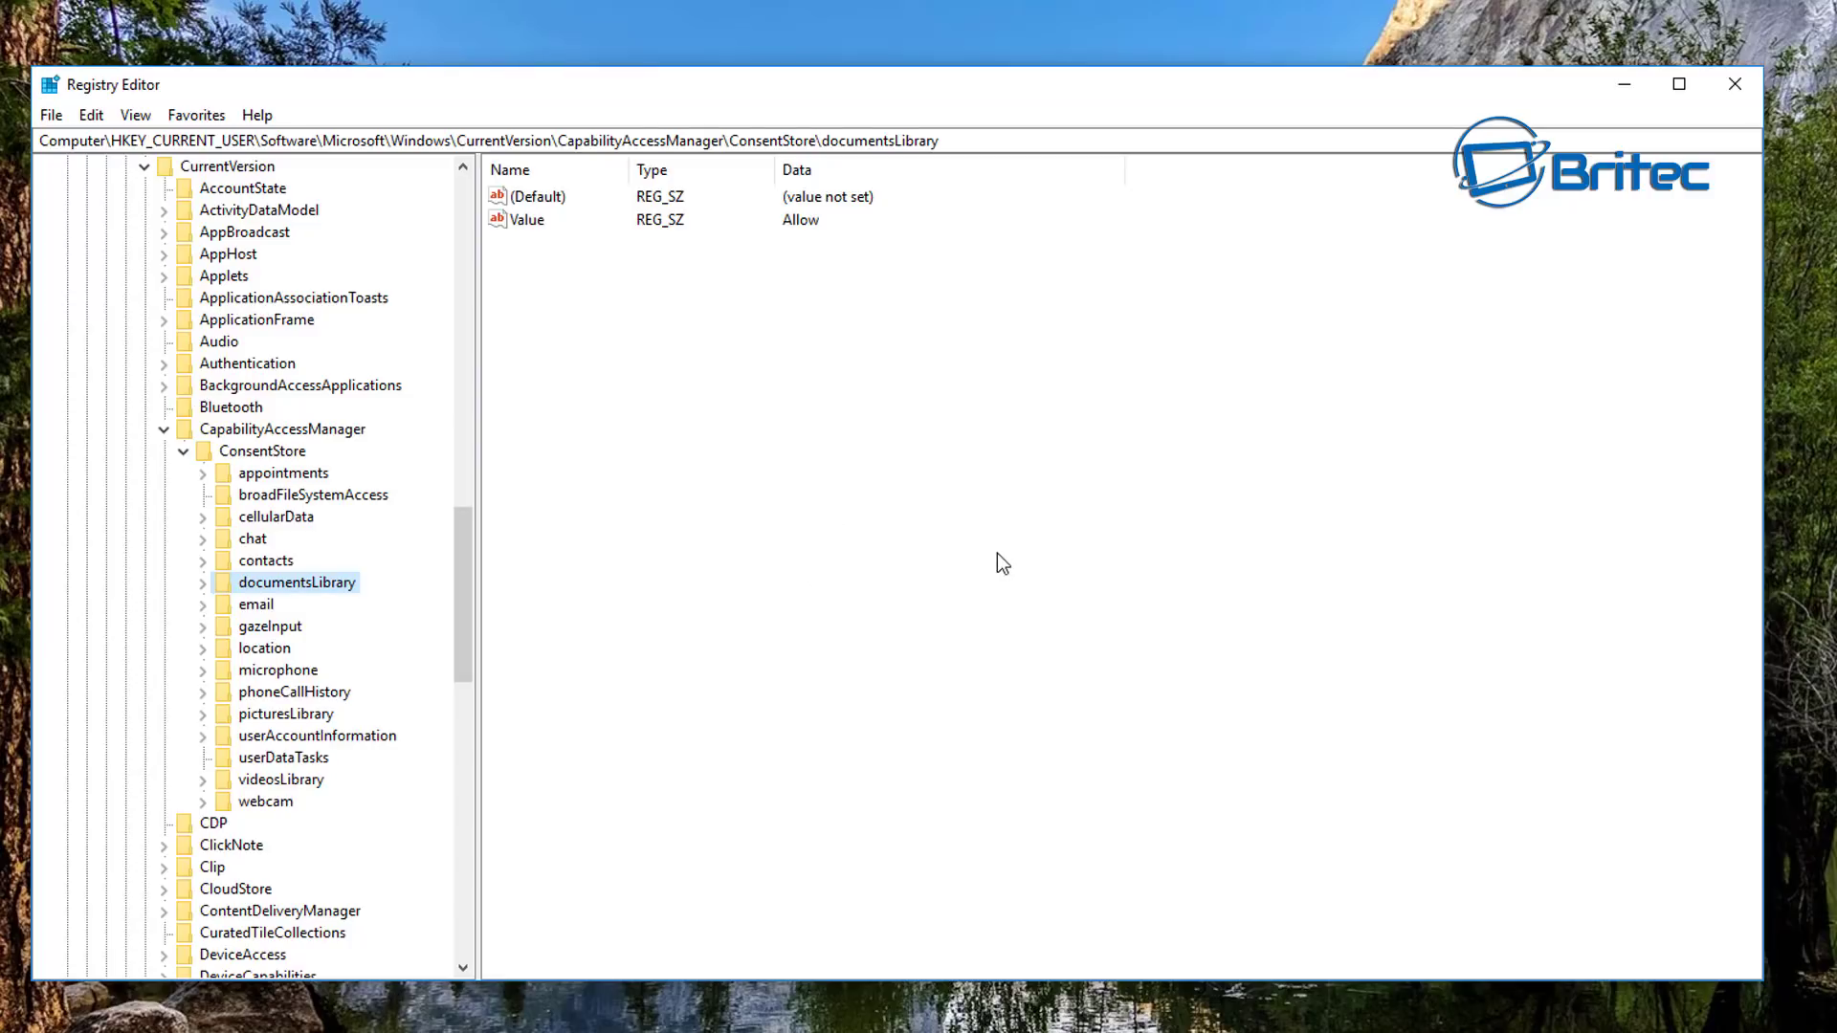
# Check that picturesLibrary is set to Allow, then close Registry Editor
pyautogui.click(279, 718)
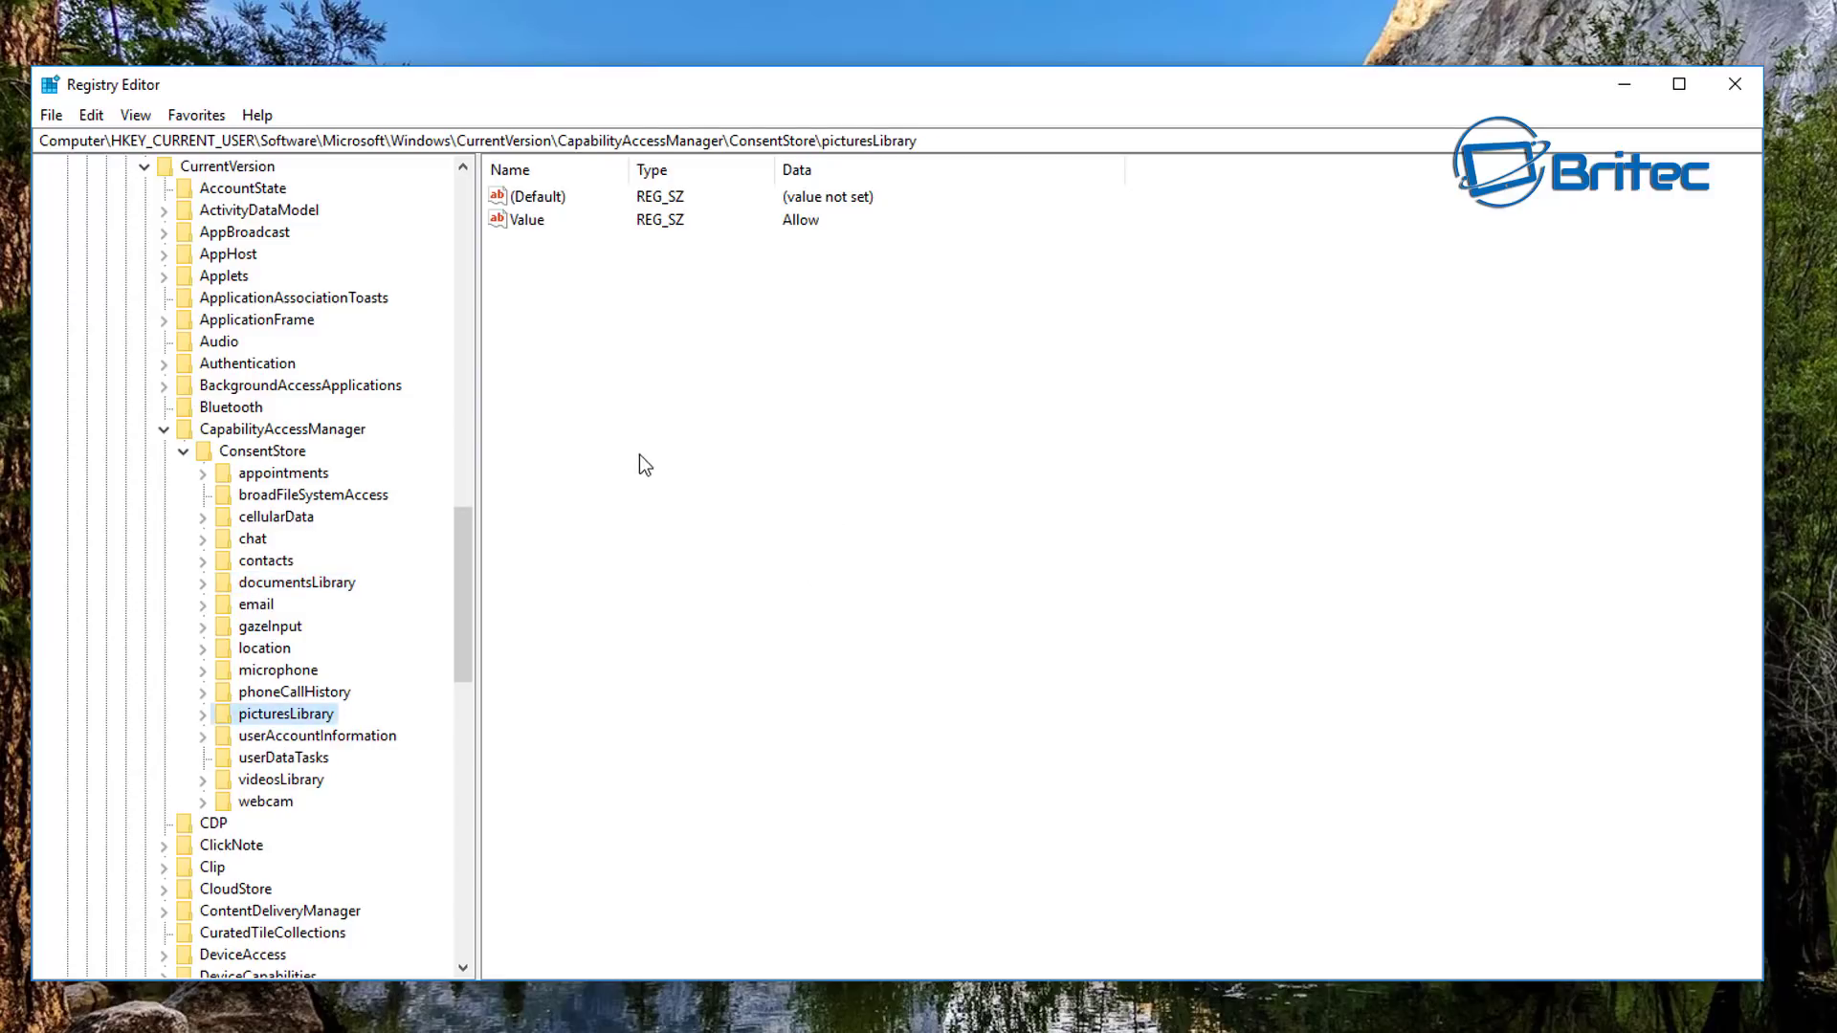
pyautogui.click(1732, 95)
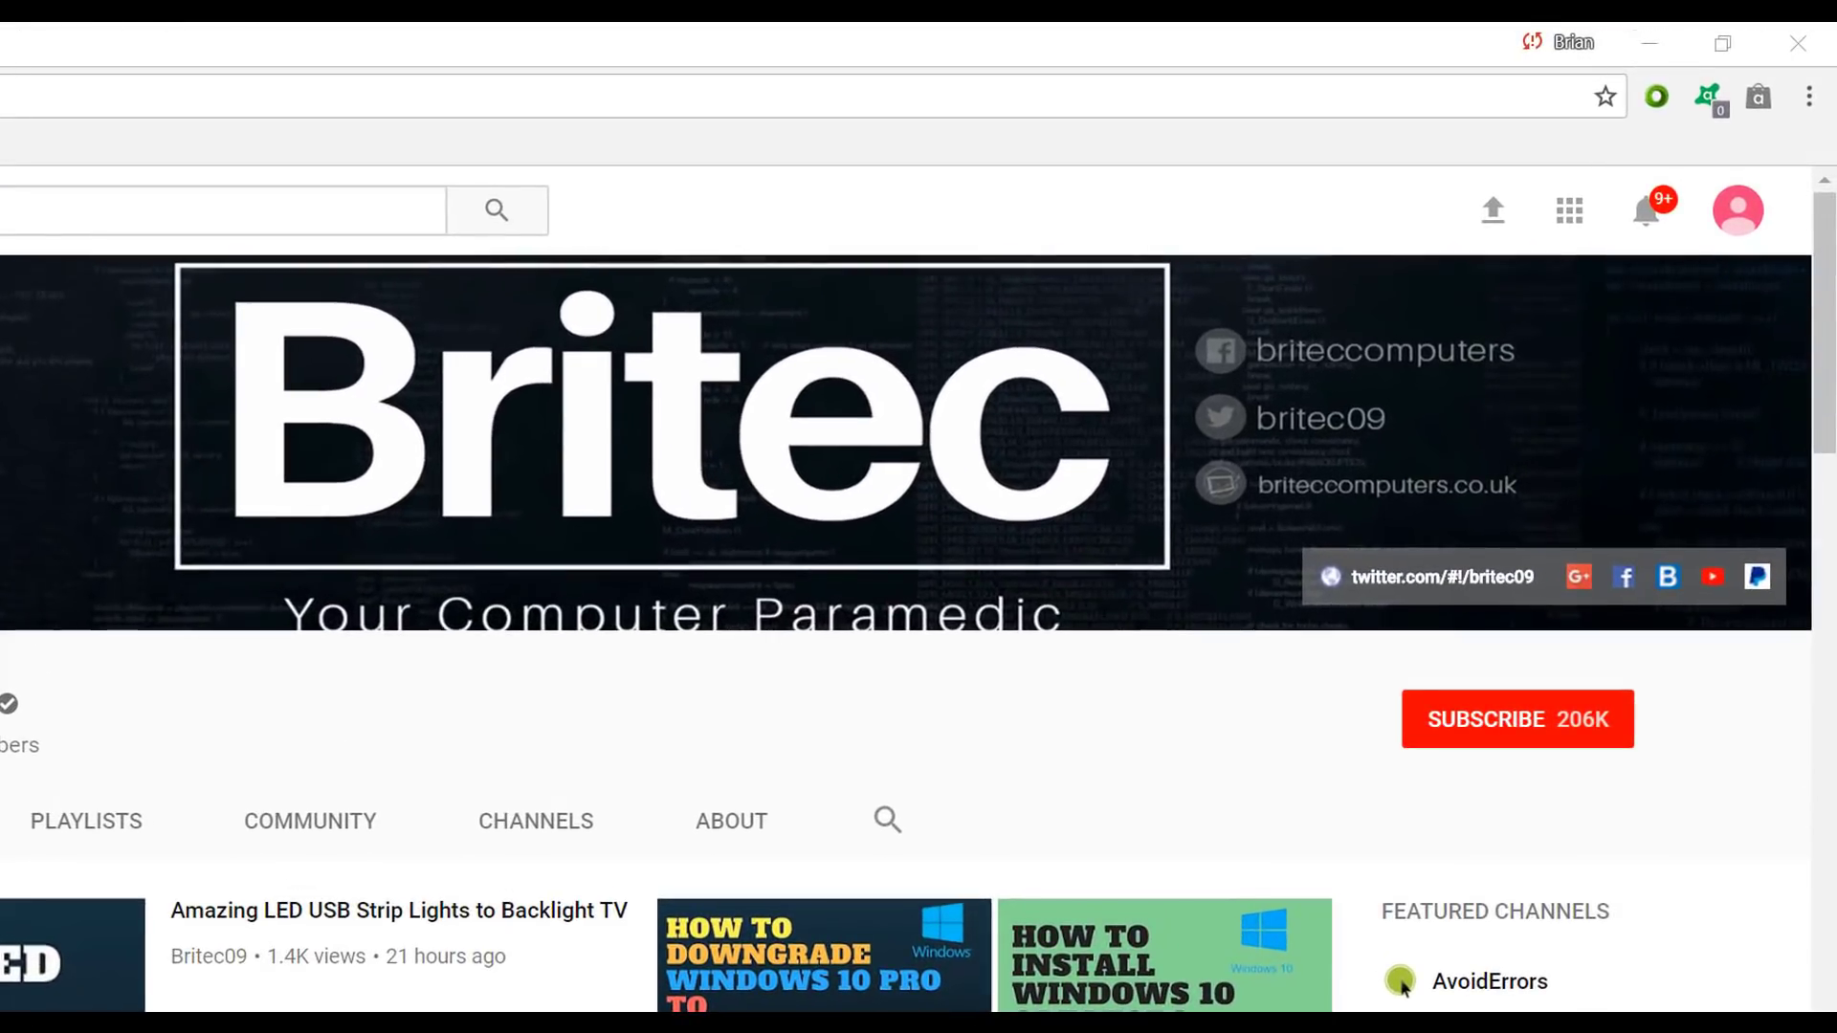
# Subscribe to the Britec YouTube channel
pyautogui.click(1537, 737)
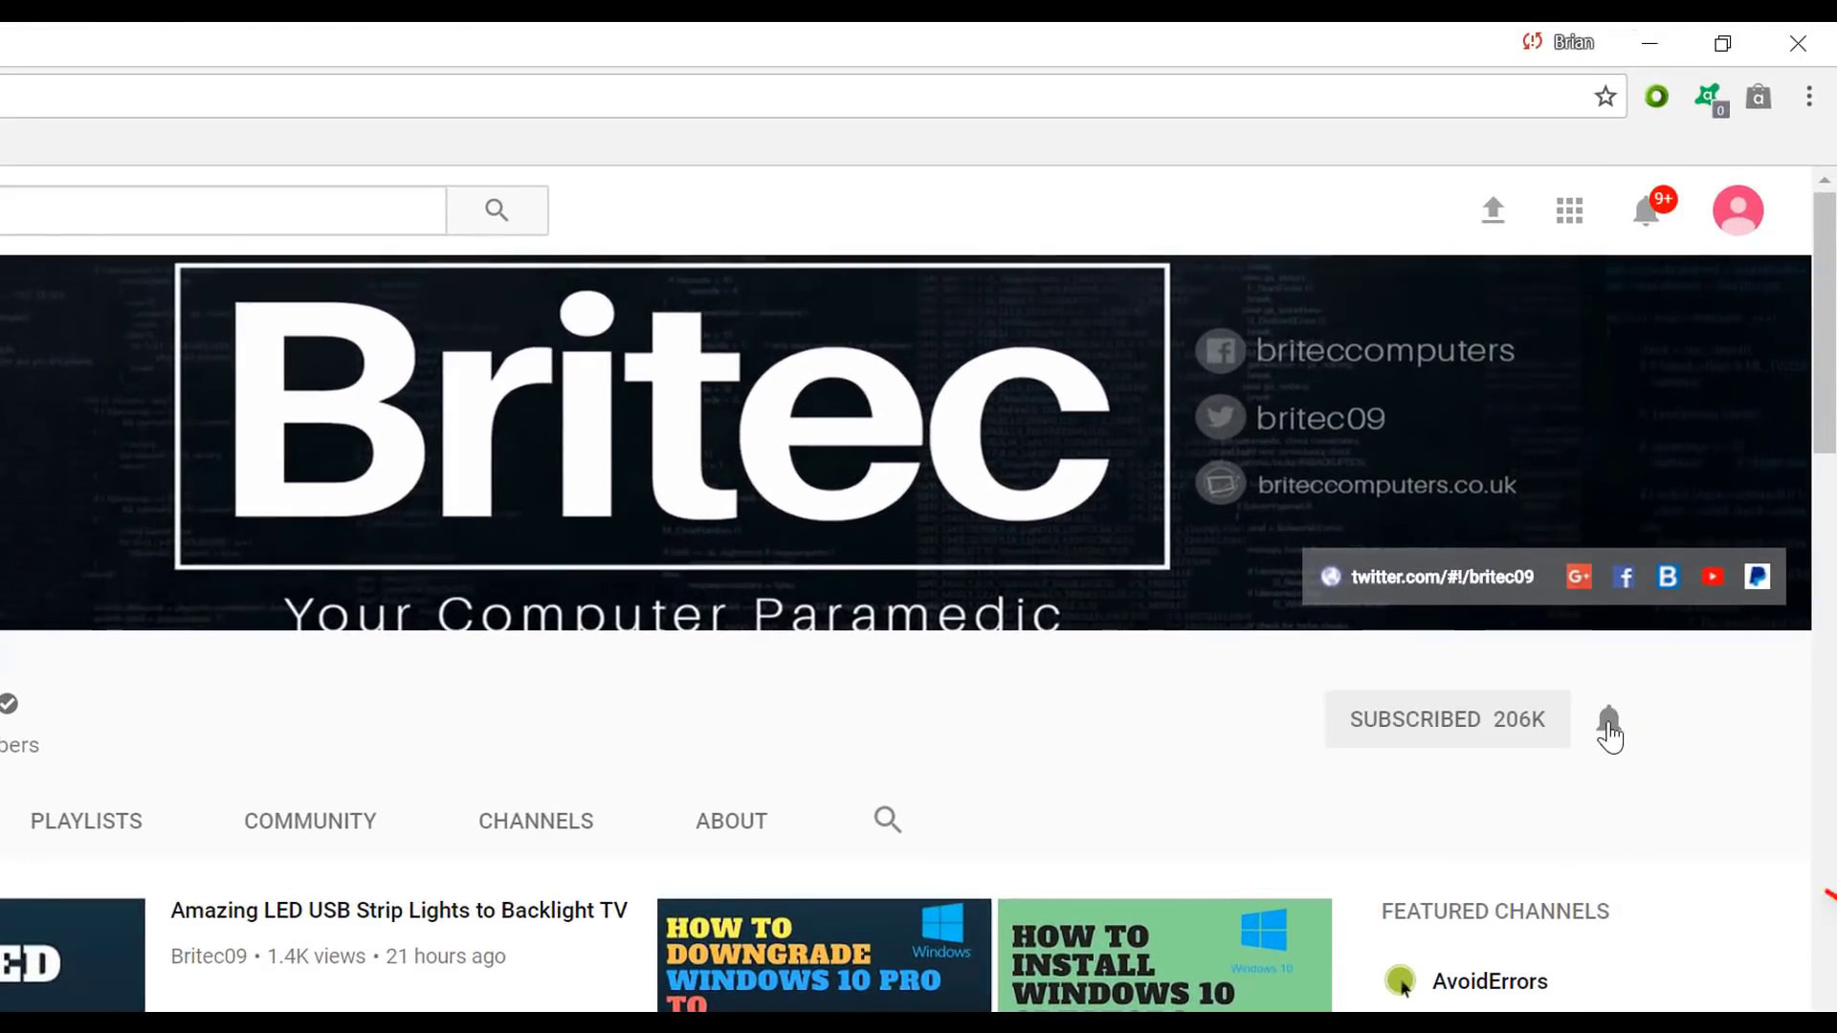